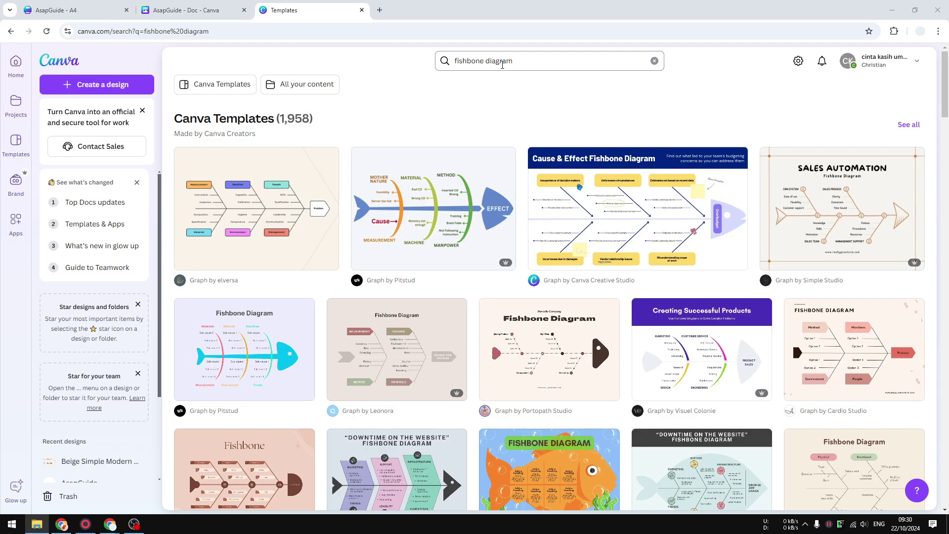
scroll(579, 223, down, 3)
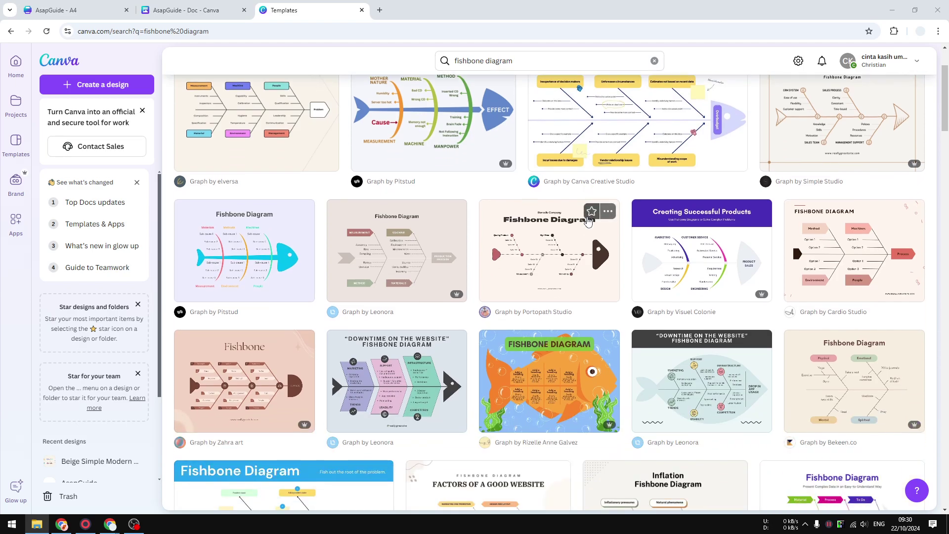
scroll(578, 223, down, 3)
scroll(600, 215, down, 3)
scroll(600, 214, down, 1)
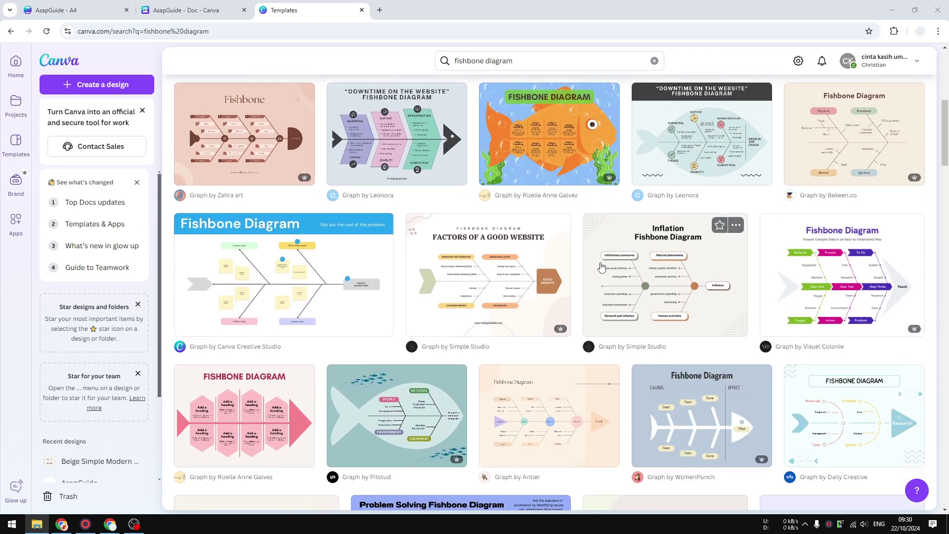
scroll(515, 315, down, 1)
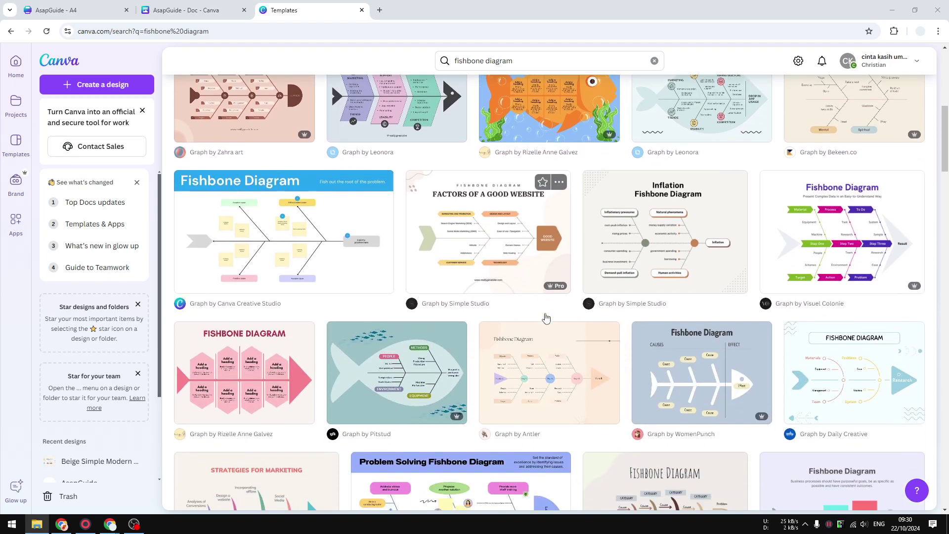
scroll(482, 282, up, 5)
scroll(462, 258, up, 3)
scroll(462, 257, up, 2)
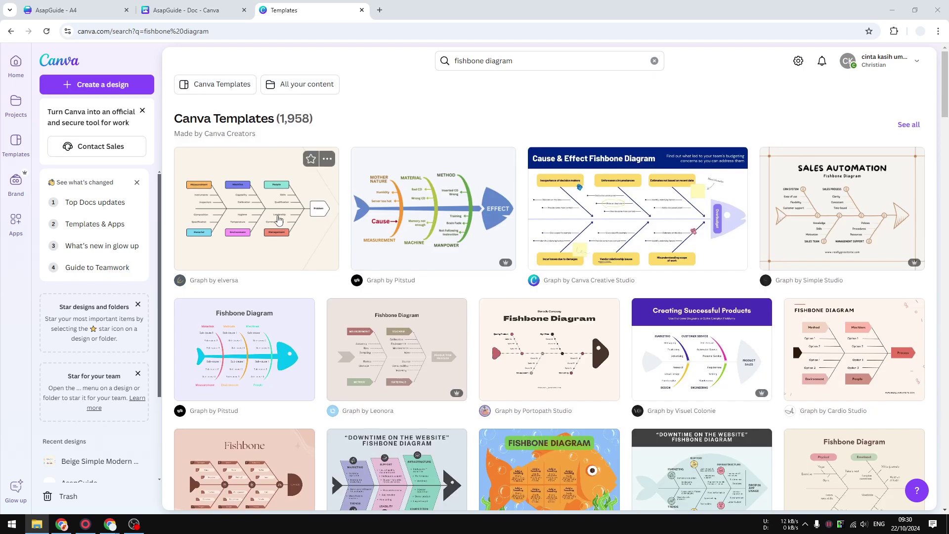
Open the Beige Simple Modern Fishbone Diagram template as an editable design.
click(266, 214)
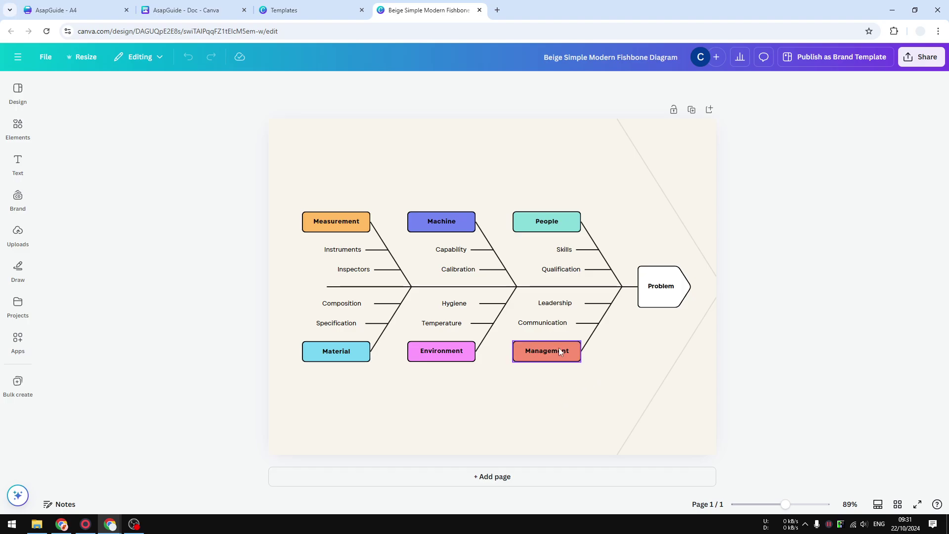
Add a blank second page with a long horizontal black line across it as the spine.
click(491, 476)
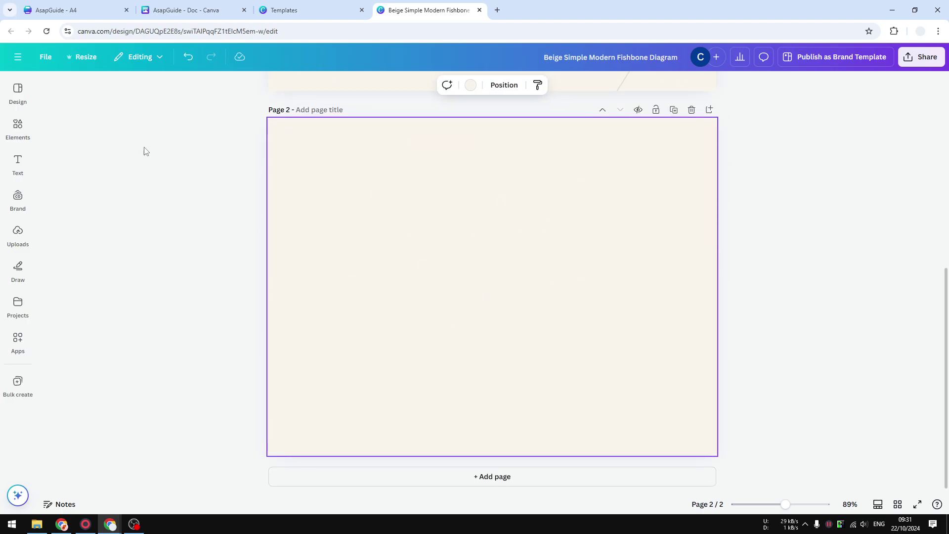
click(18, 127)
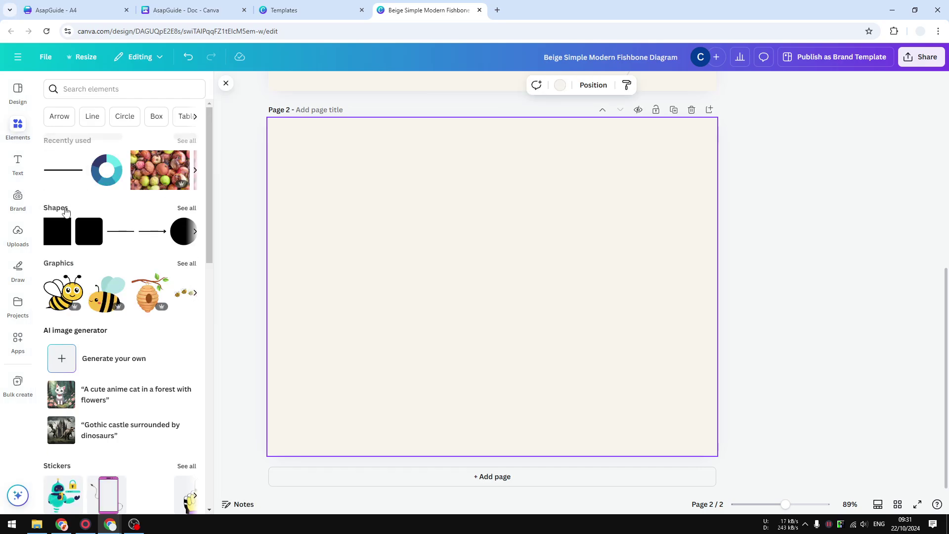
click(187, 208)
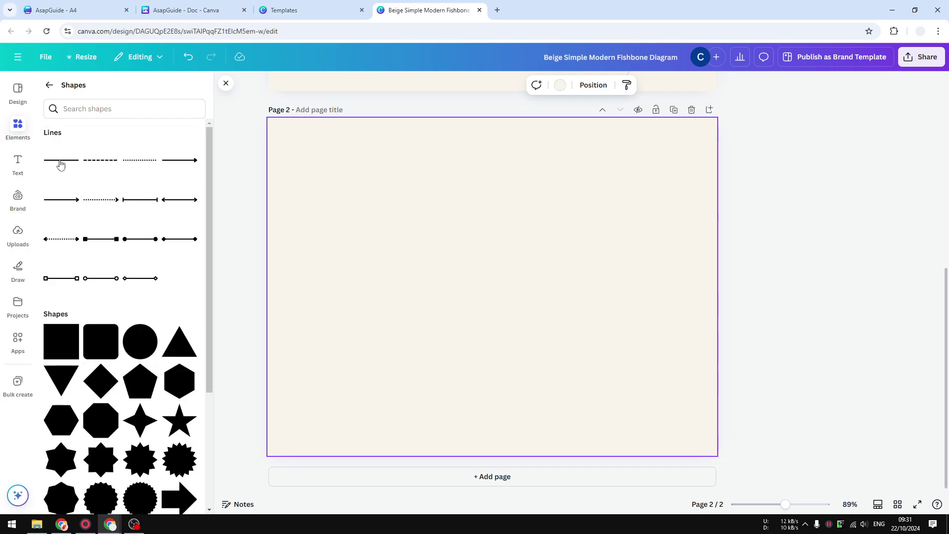
click(61, 160)
mouse_move(570, 285)
mouse_down()
mouse_move(672, 285)
mouse_move(624, 286)
mouse_up()
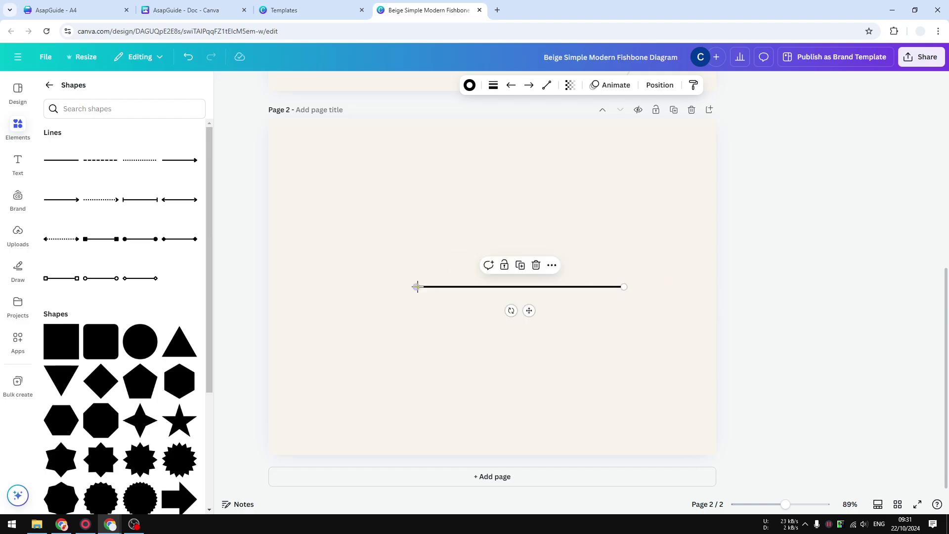
drag(416, 286, 349, 286)
scroll(504, 222, up, 5)
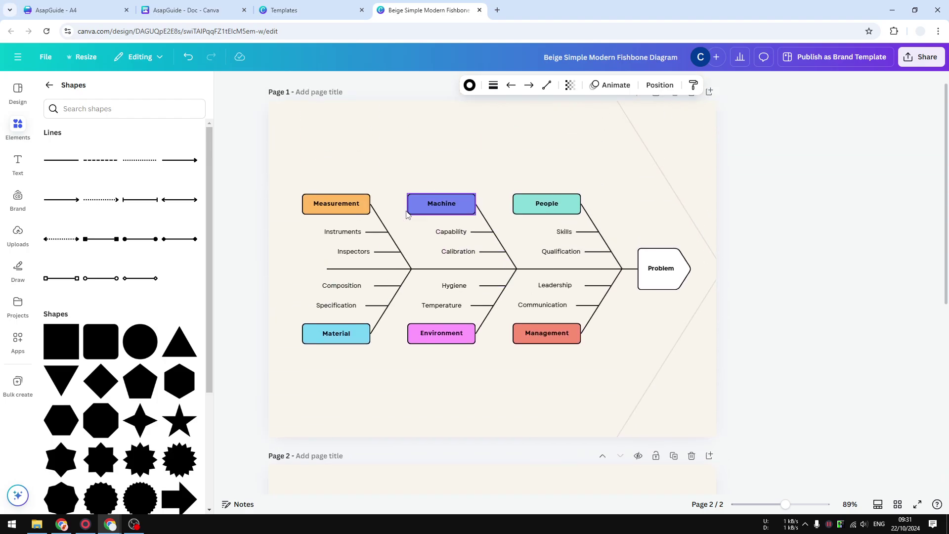
scroll(553, 284, down, 2)
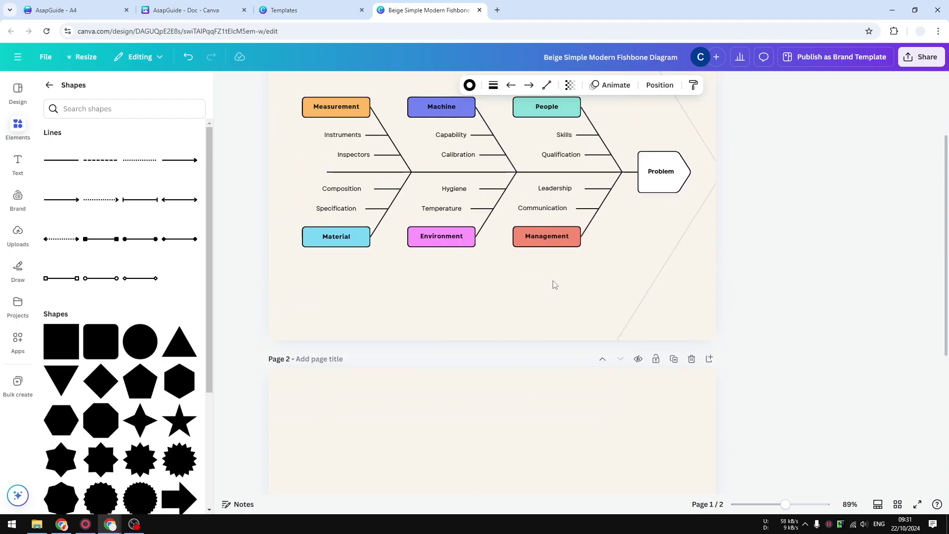
scroll(552, 283, down, 4)
click(489, 278)
click(483, 286)
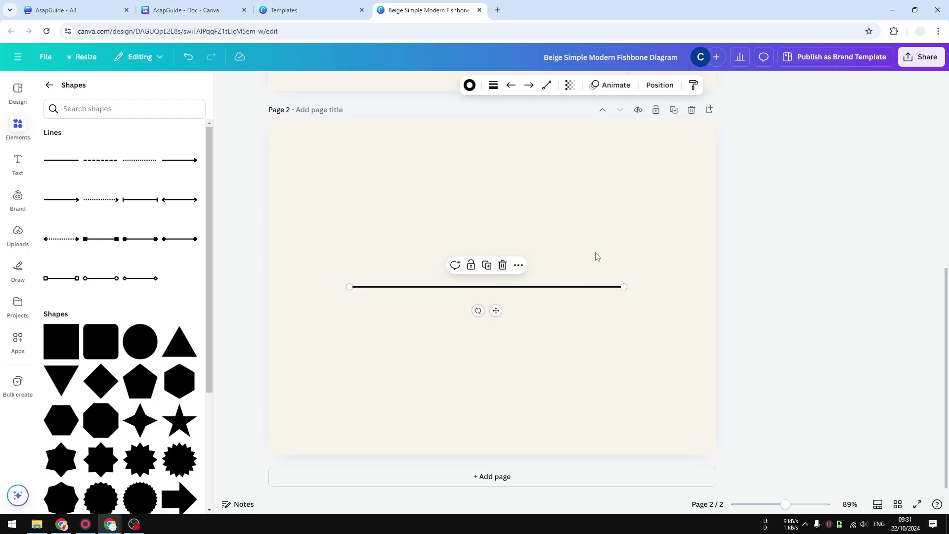
scroll(548, 297, up, 5)
scroll(593, 275, up, 2)
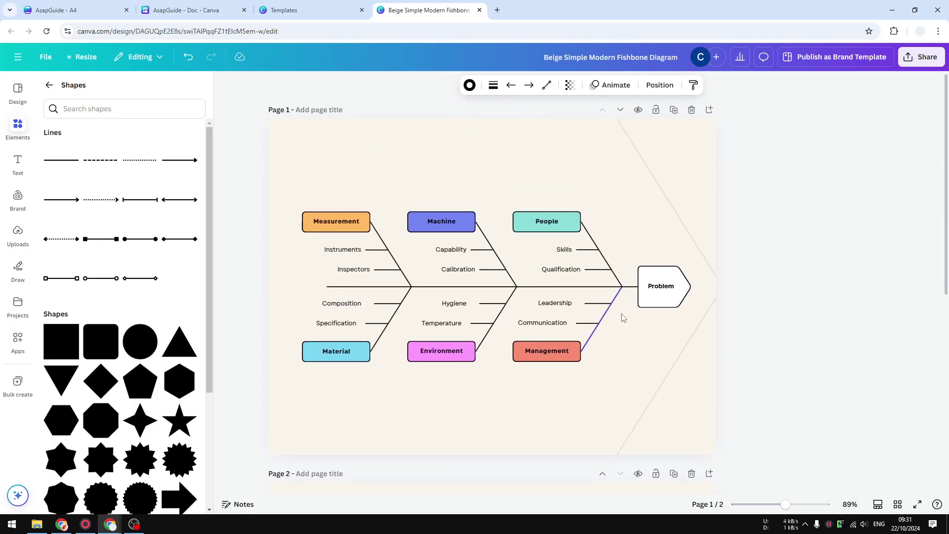
scroll(605, 333, down, 1)
scroll(604, 333, down, 5)
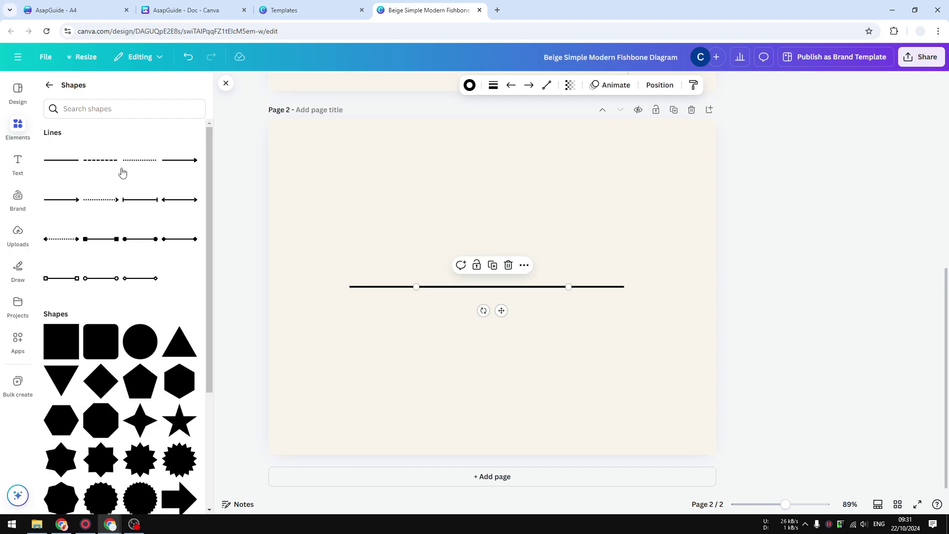
Duplicate the spine line and turn the copy into a diagonal bone below the spine.
key(l)
drag(517, 306, 508, 310)
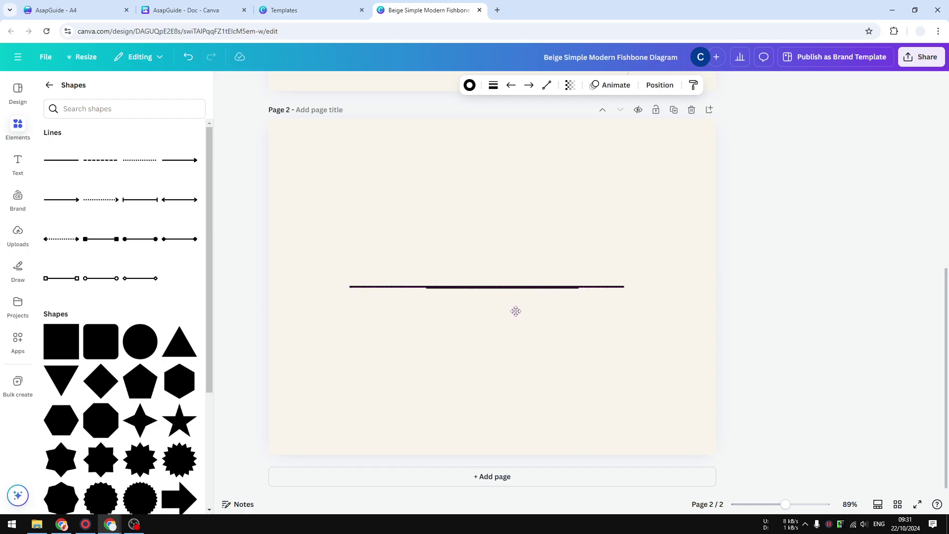
mouse_move(432, 310)
mouse_down()
mouse_move(578, 320)
mouse_move(585, 286)
mouse_up()
drag(498, 371, 540, 342)
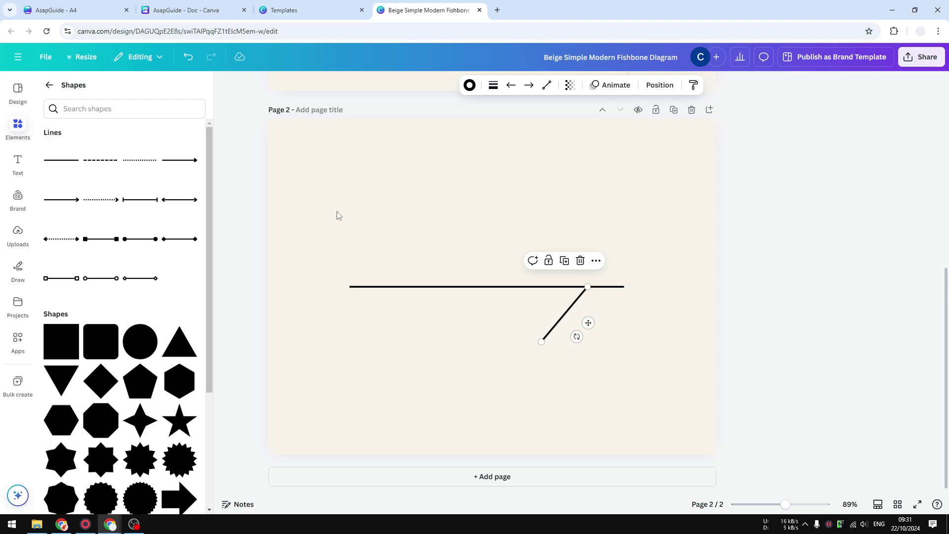
Add two short horizontal ribs branching off the diagonal bone.
click(62, 160)
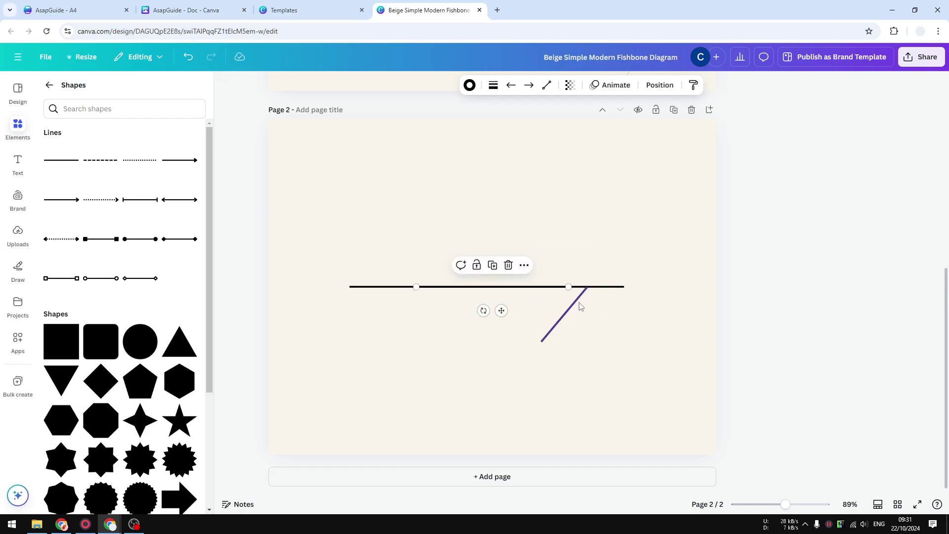
drag(568, 286, 564, 314)
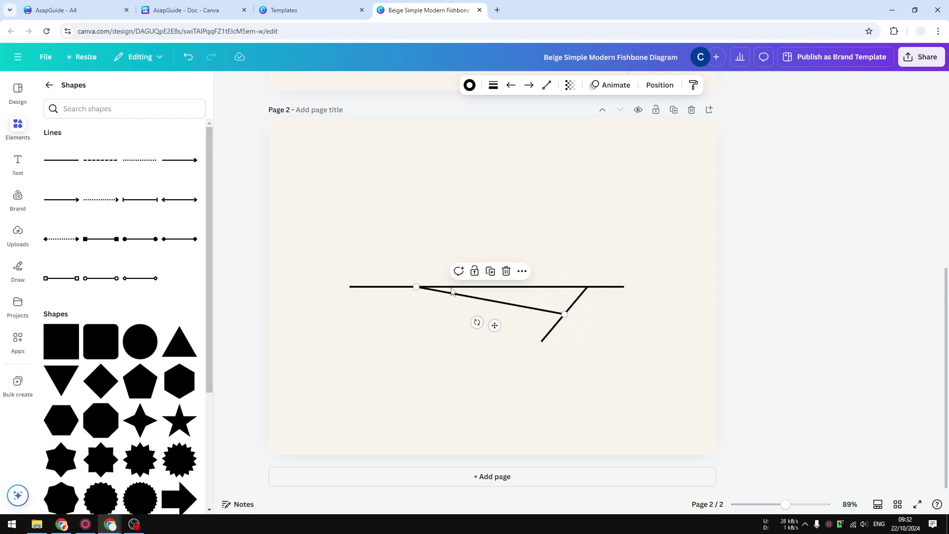
mouse_move(416, 287)
mouse_down()
mouse_move(525, 315)
mouse_move(558, 304)
mouse_up()
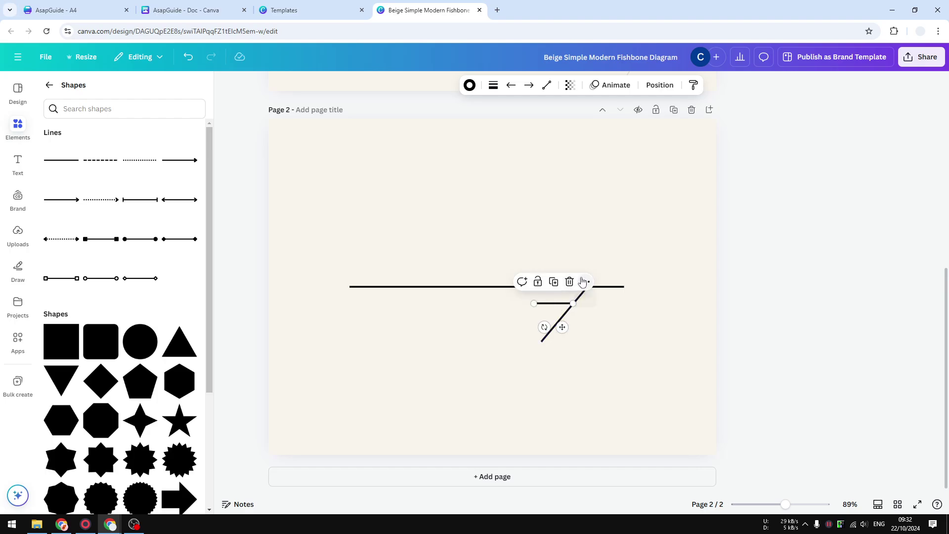
click(585, 282)
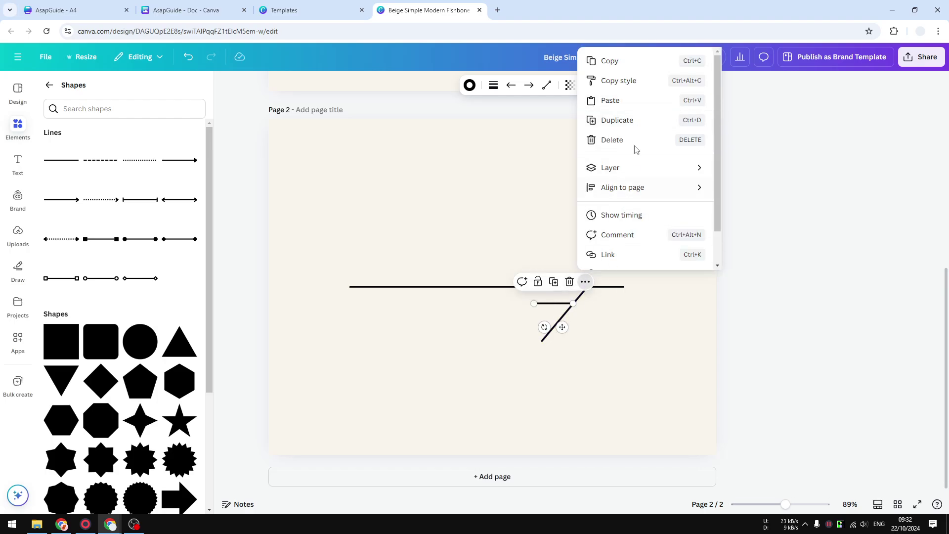
click(617, 120)
drag(560, 310, 550, 348)
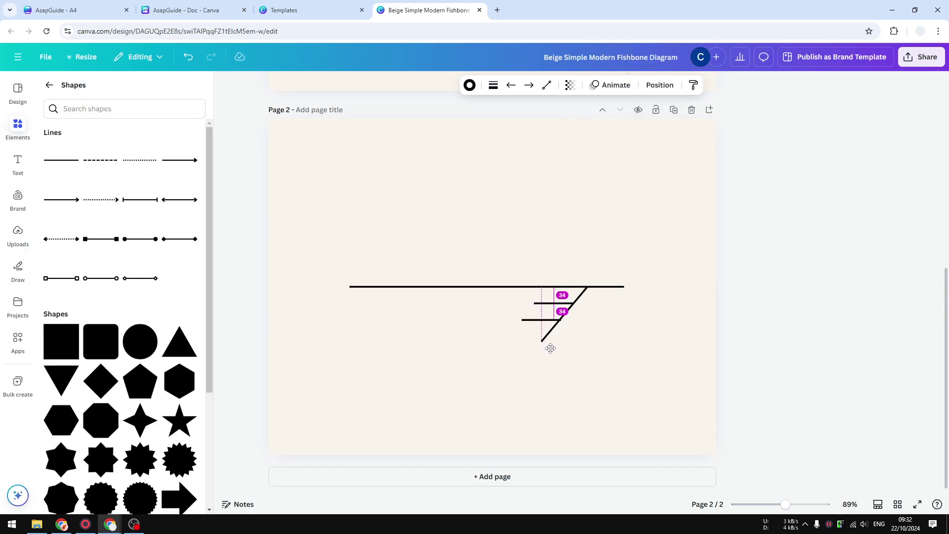
drag(550, 349, 550, 349)
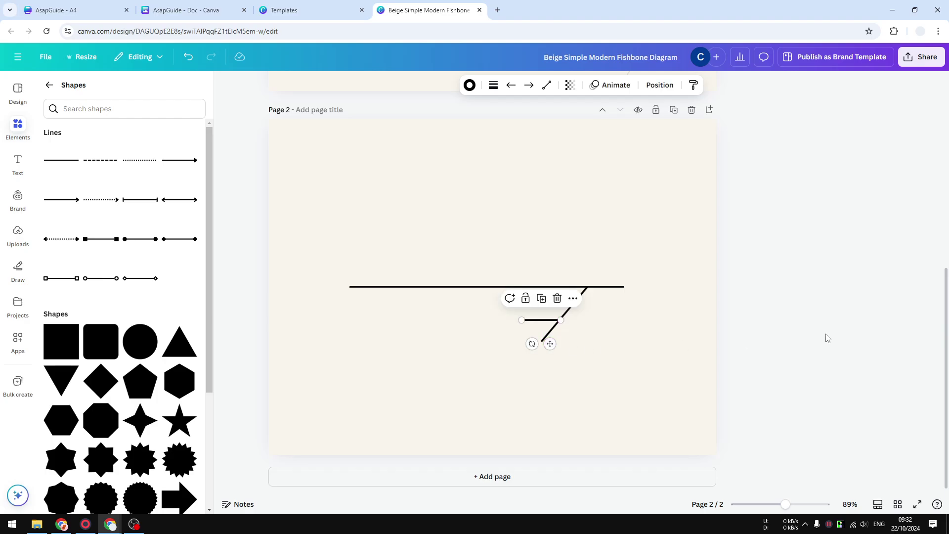
Add a rectangle label bar filled light periwinkle.
click(645, 364)
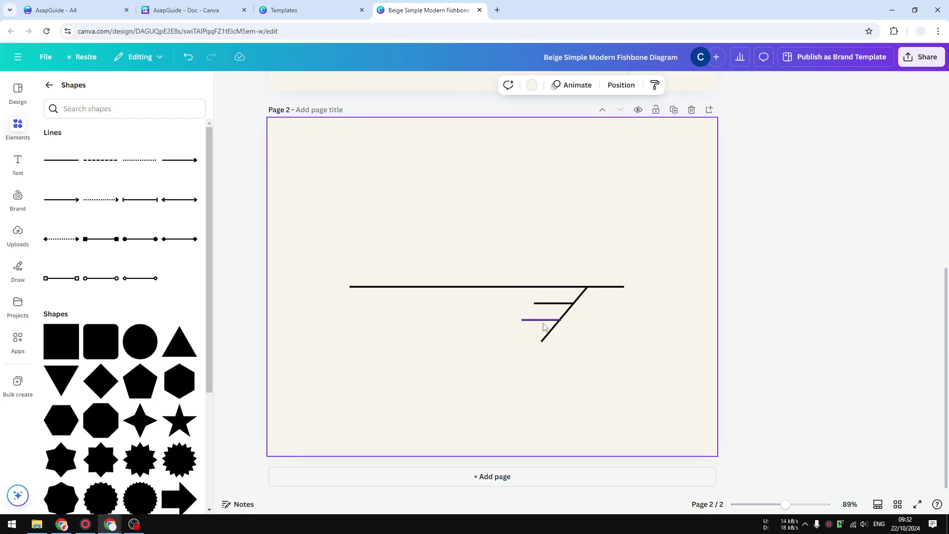
click(545, 321)
click(630, 363)
click(101, 341)
drag(494, 234, 494, 313)
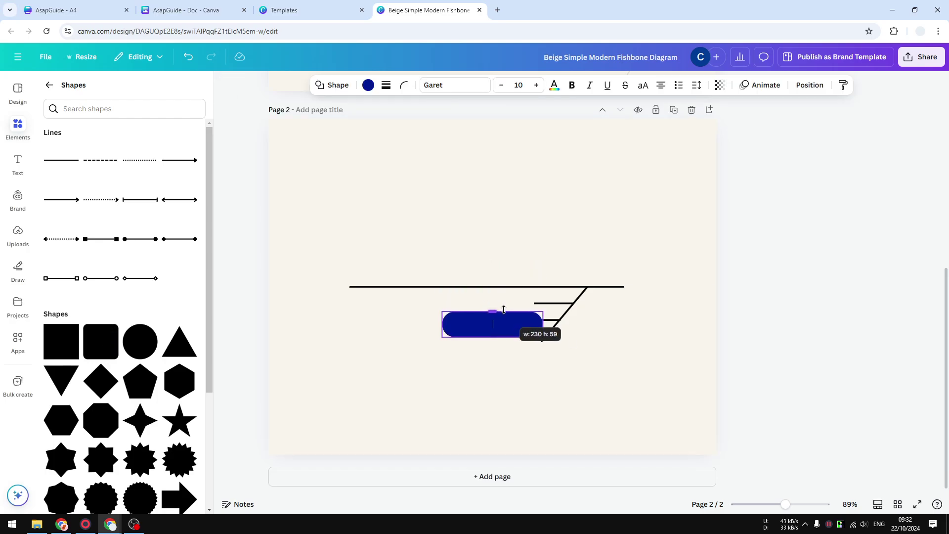
click(368, 85)
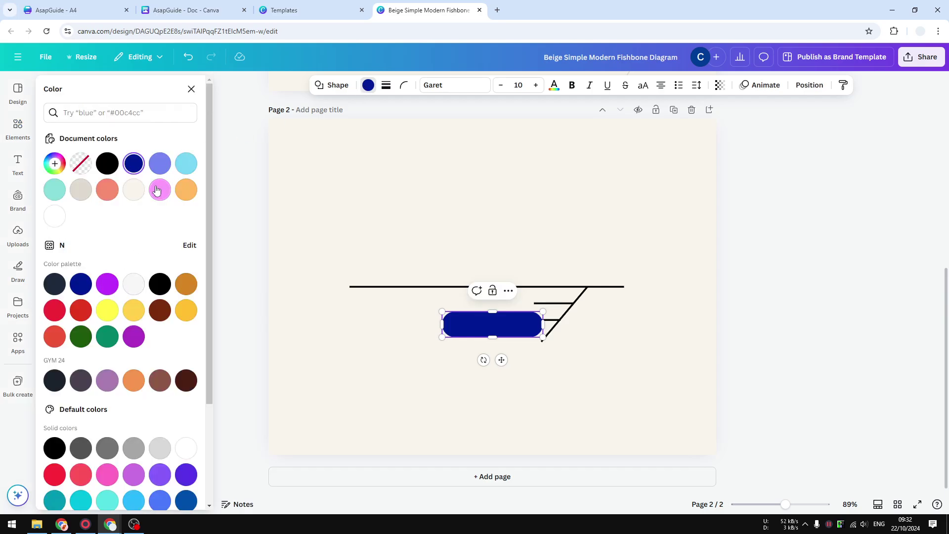
click(159, 163)
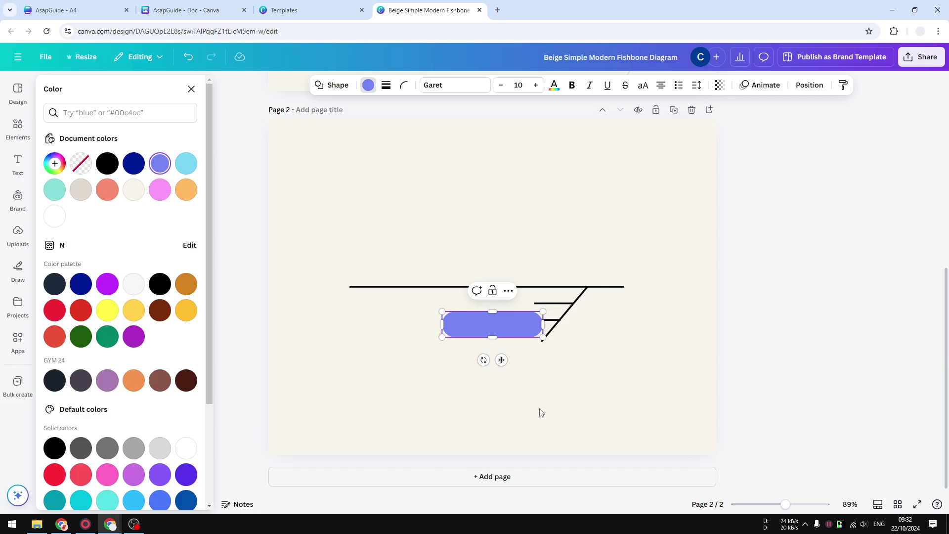
Reduce corner rounding to nearly square and shrink the rectangle under the bone's foot.
click(404, 85)
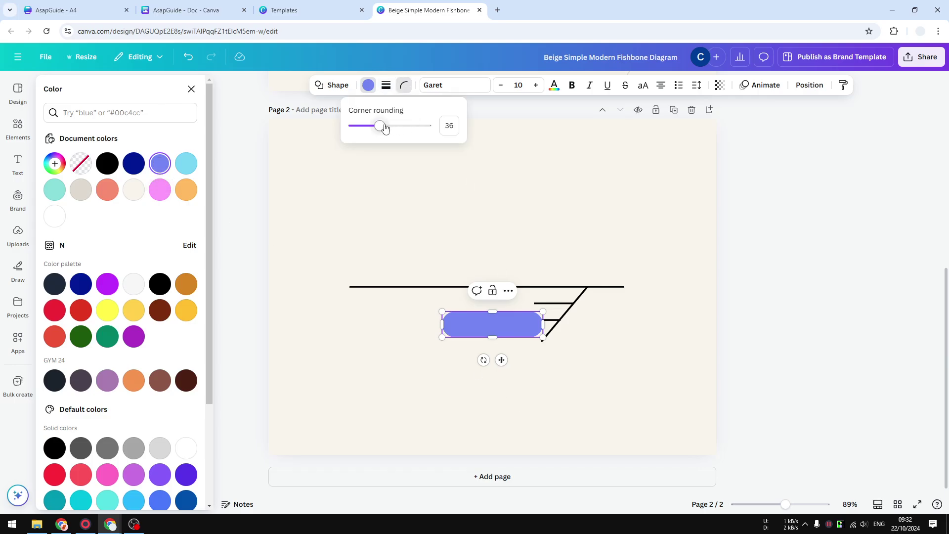
drag(354, 126, 358, 131)
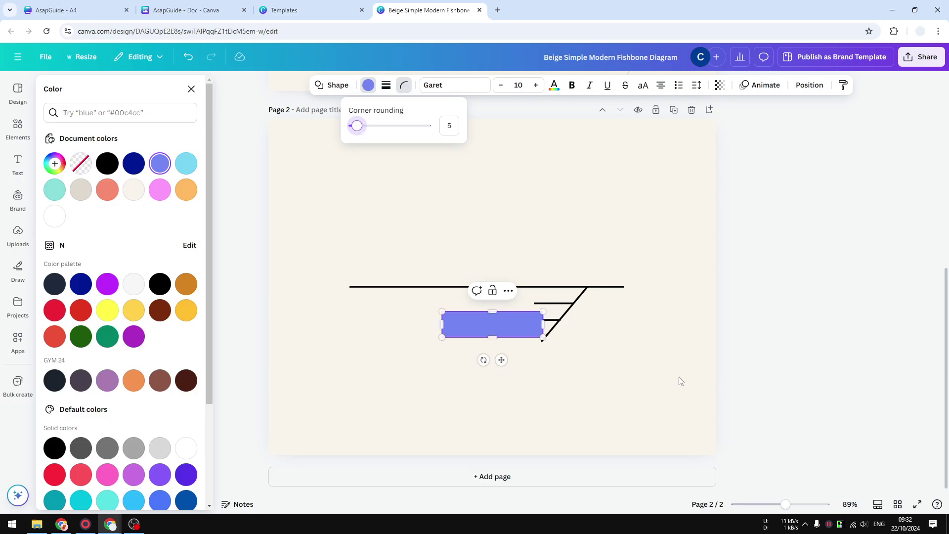
click(667, 370)
drag(504, 324, 514, 341)
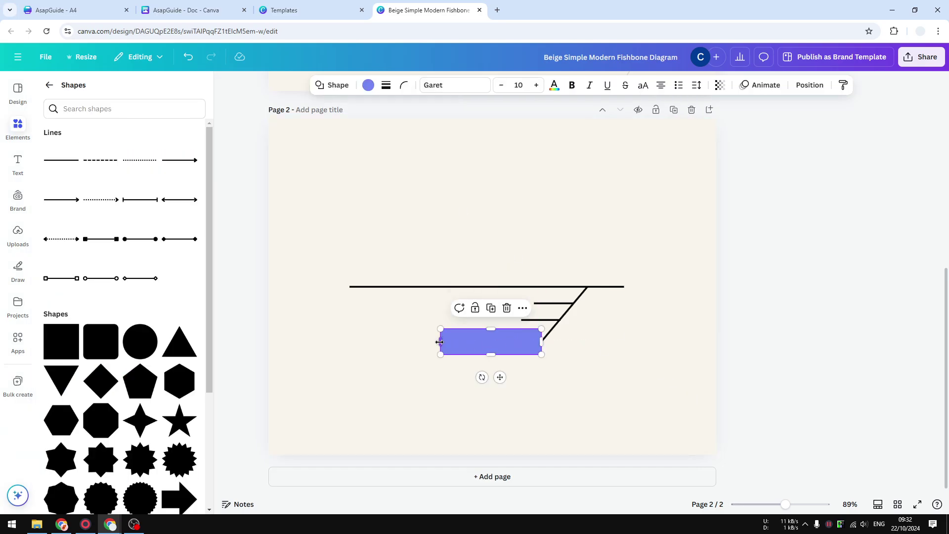
drag(441, 341, 513, 341)
click(582, 378)
click(505, 348)
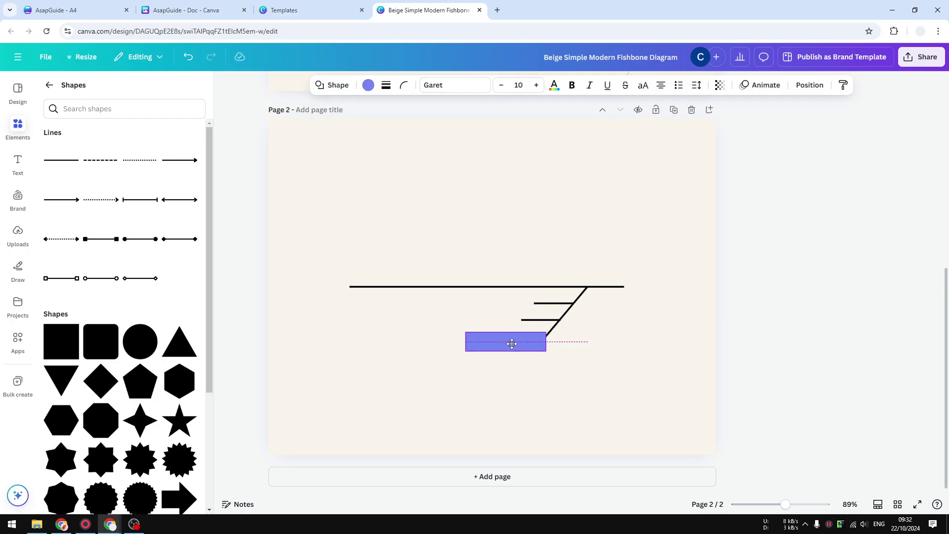
Give the rectangle a solid dark border.
click(387, 85)
click(358, 114)
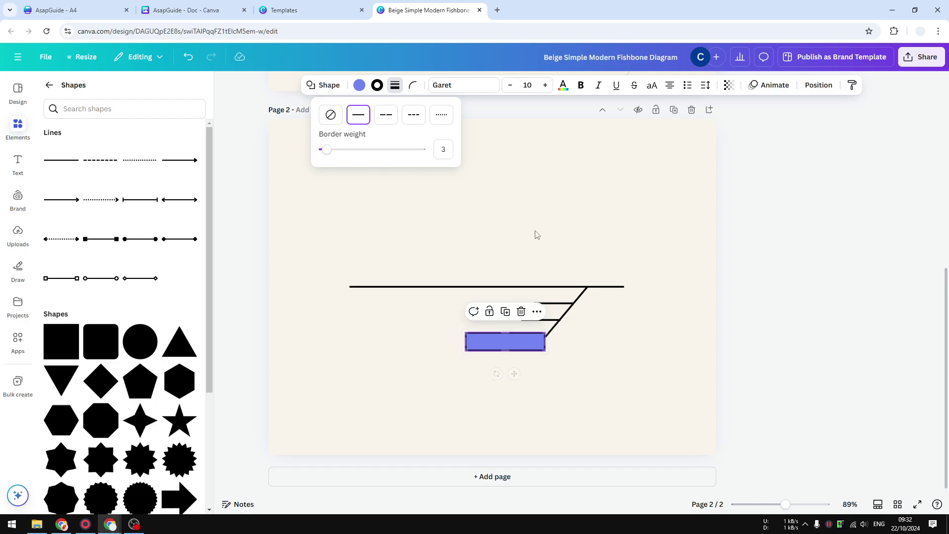
click(621, 392)
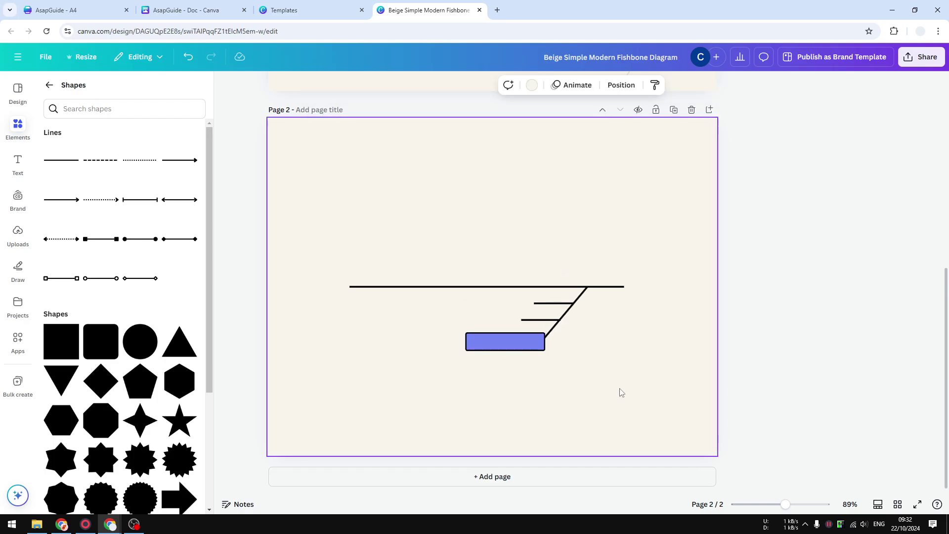
click(524, 341)
Duplicate the right bone, ribs and box, and move the copy left along the spine.
click(781, 361)
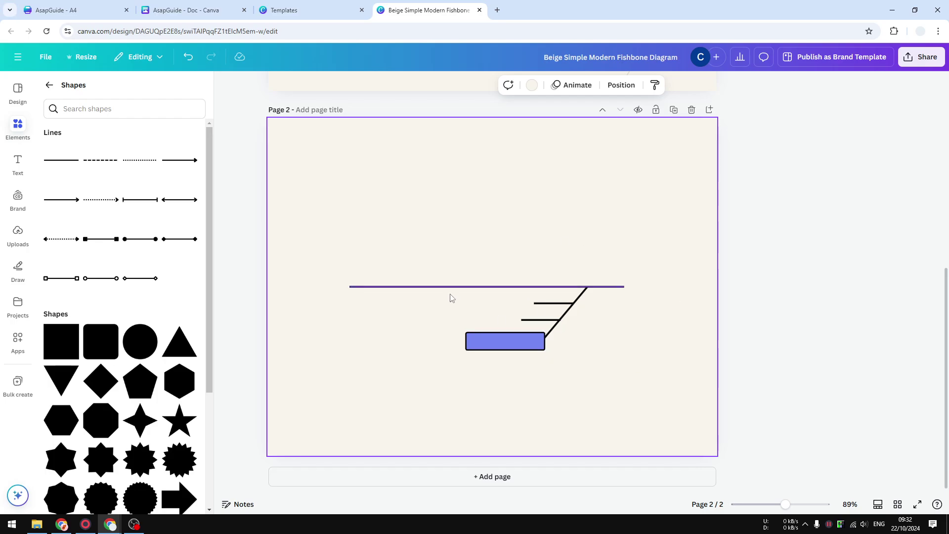
drag(627, 396, 432, 297)
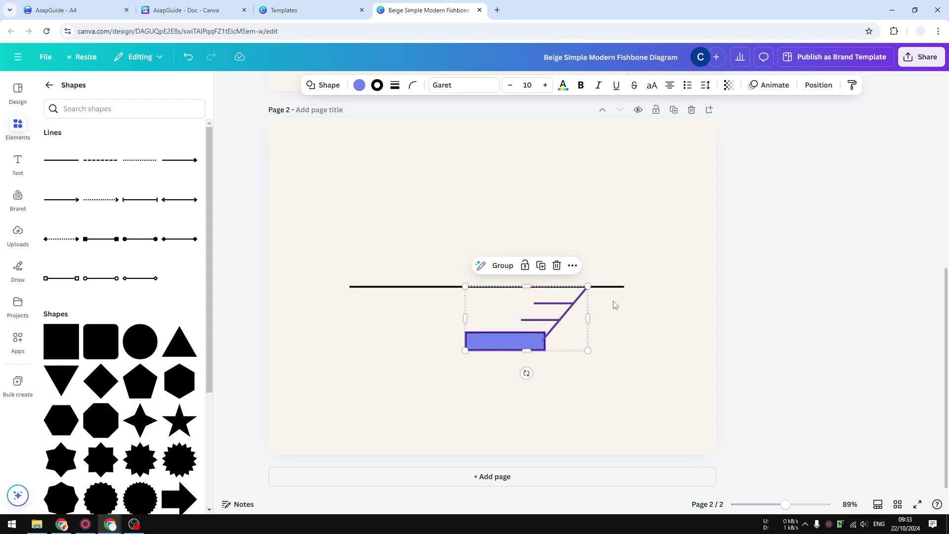
click(573, 265)
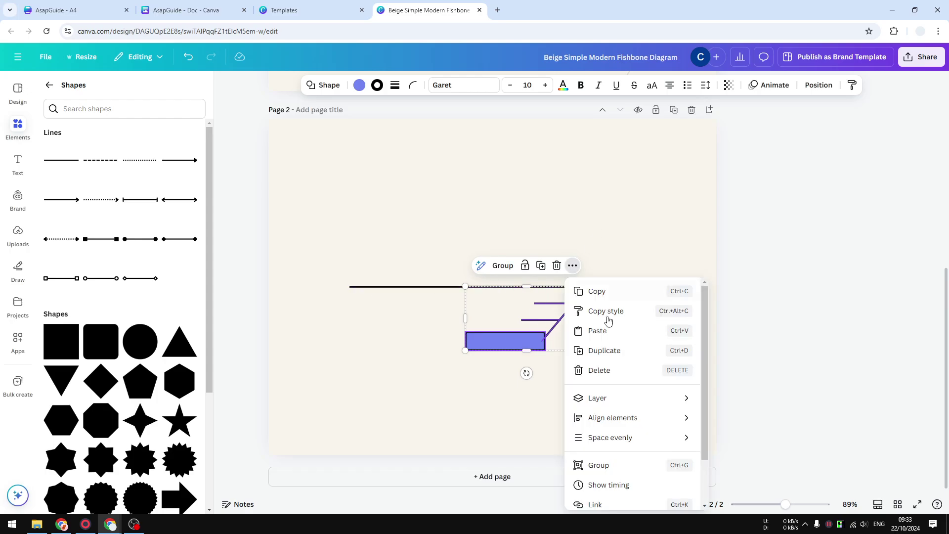
click(600, 350)
drag(534, 352, 402, 343)
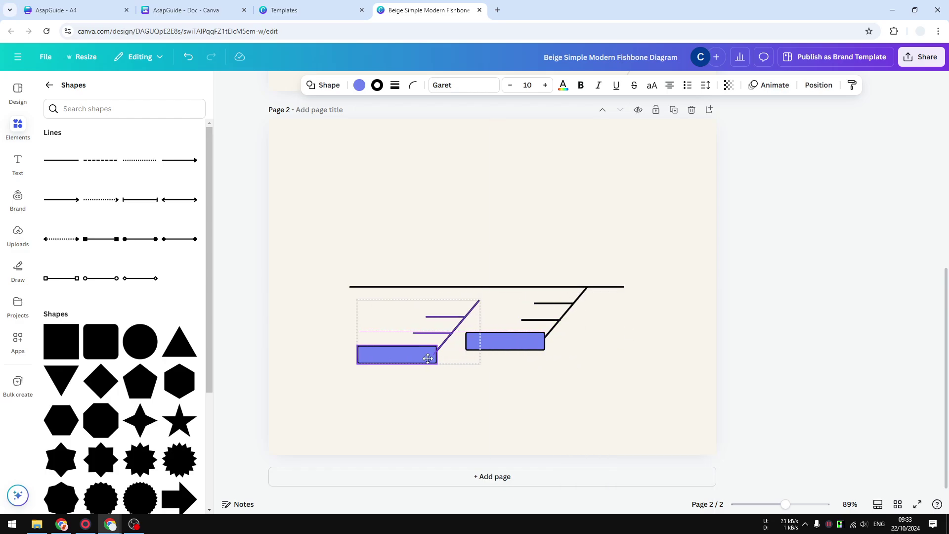
Fill the left label box light cyan.
click(519, 416)
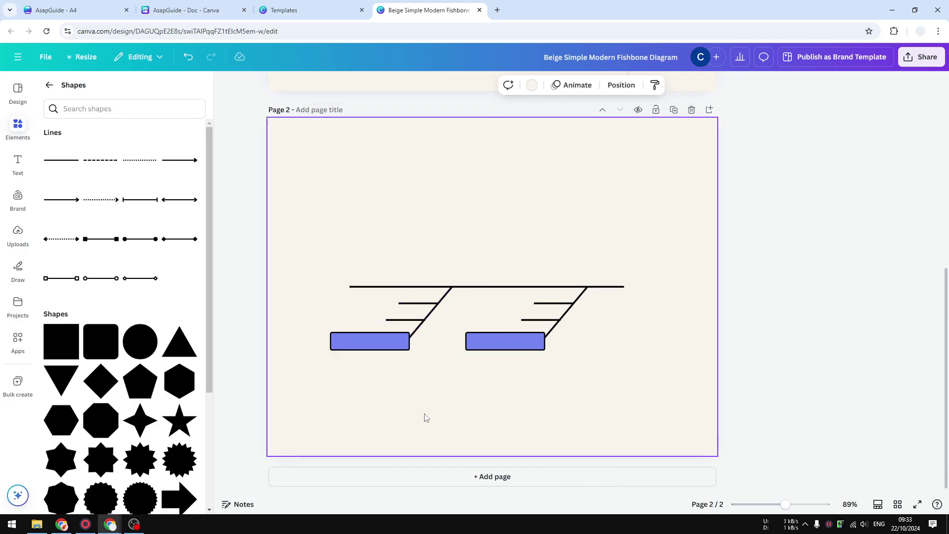
click(394, 348)
click(359, 85)
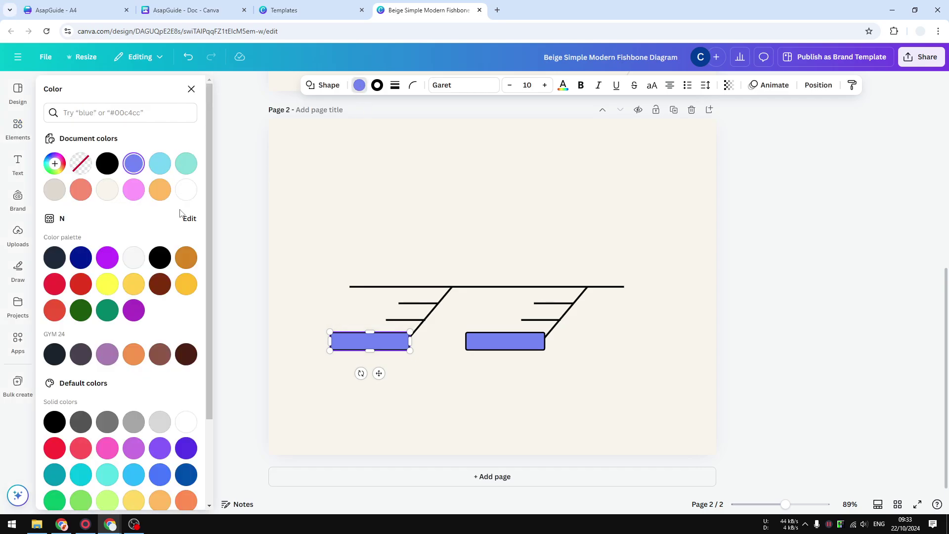
click(159, 163)
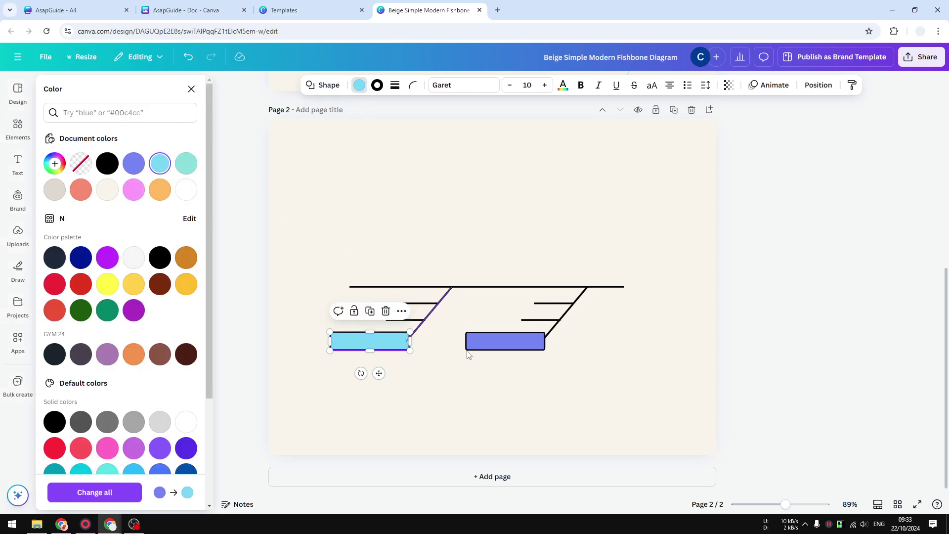
click(504, 415)
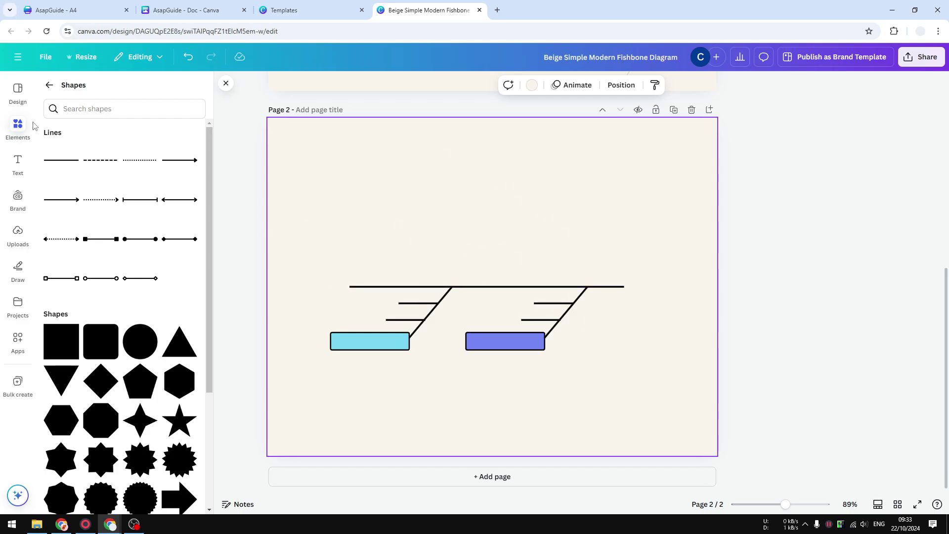
Duplicate the right diagonal bone and angle the copy up-left above the spine.
click(585, 300)
right_click(582, 301)
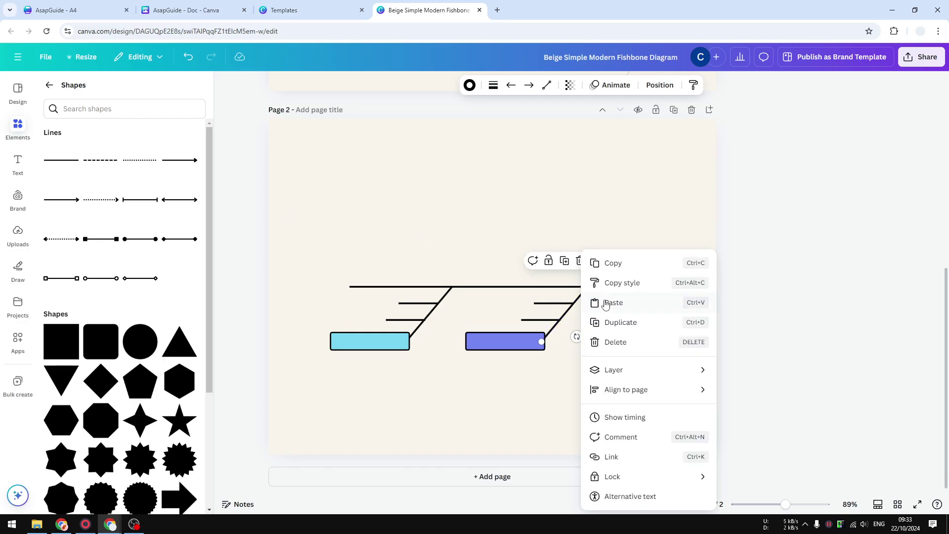
click(620, 322)
mouse_move(592, 326)
mouse_down()
mouse_move(595, 272)
mouse_move(631, 265)
mouse_up()
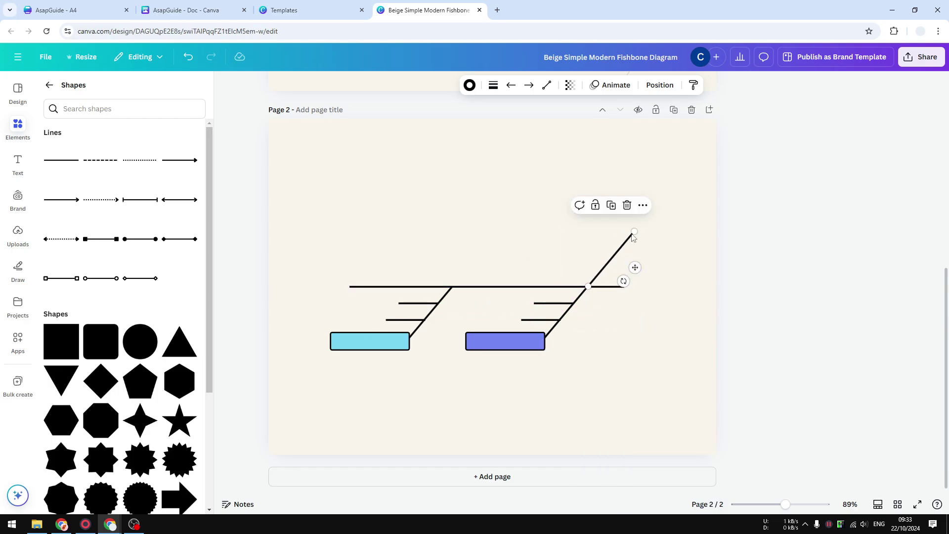
drag(634, 233, 546, 224)
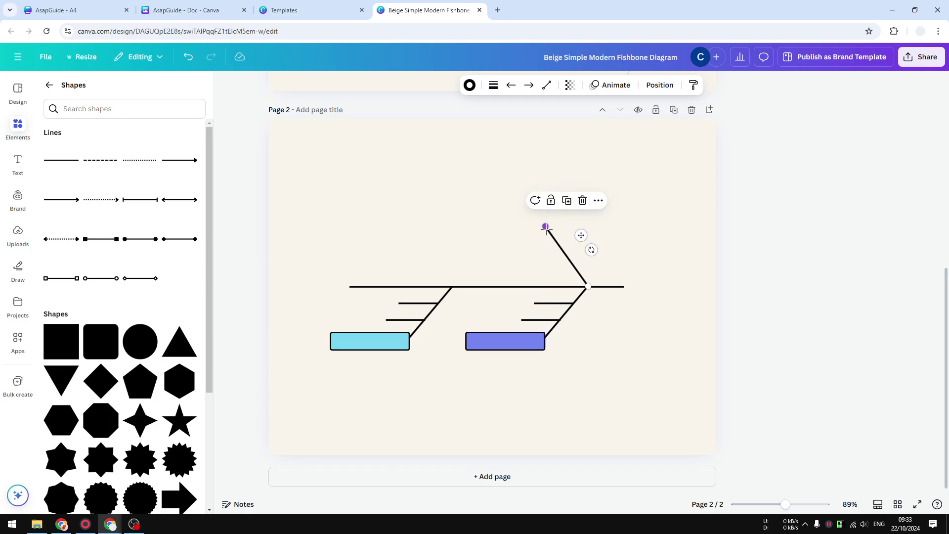
click(531, 320)
click(595, 314)
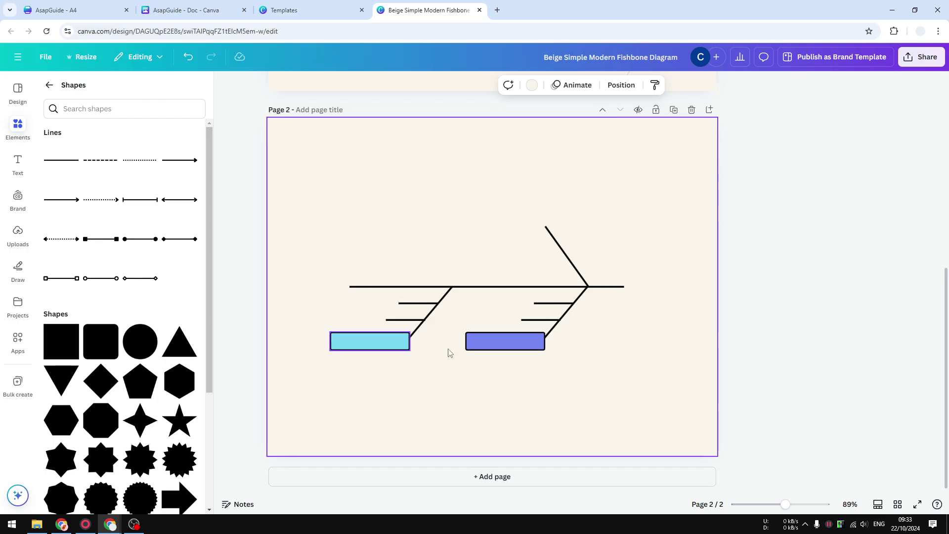
drag(625, 364, 302, 306)
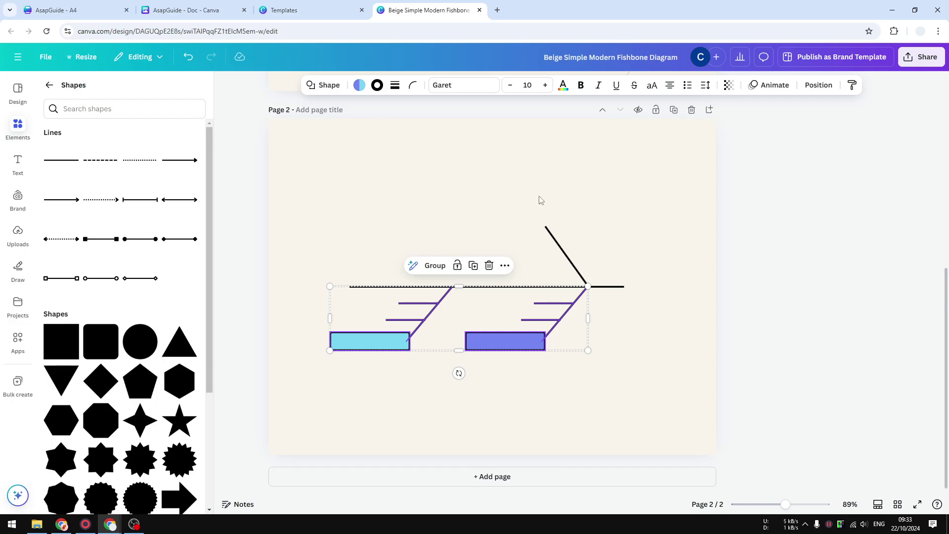
click(552, 403)
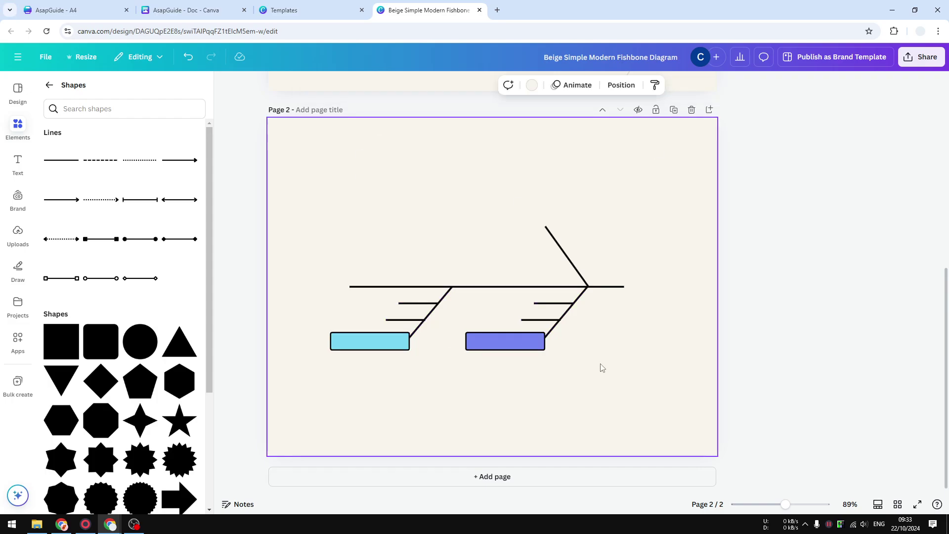
Copy two short ribs onto the upper right bone and lengthen that bone upward.
click(551, 303)
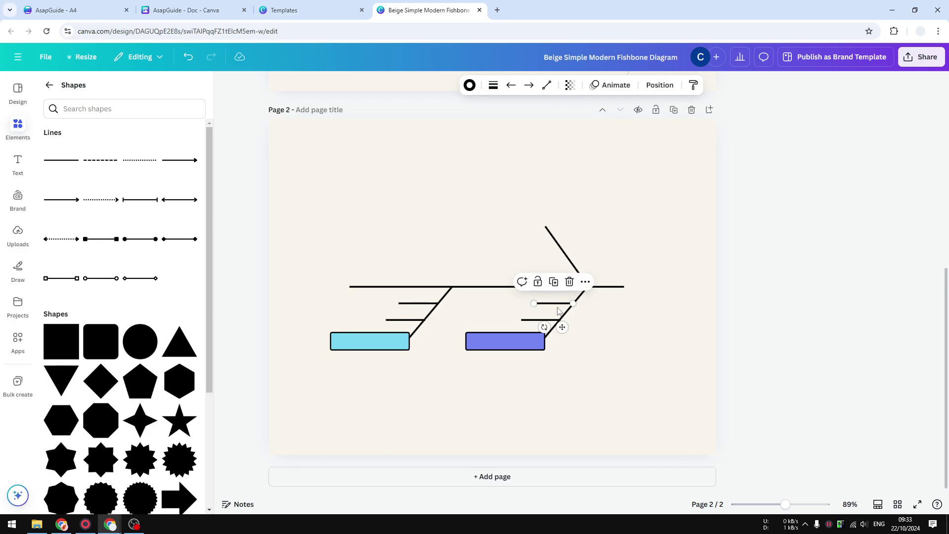
click(585, 282)
click(632, 119)
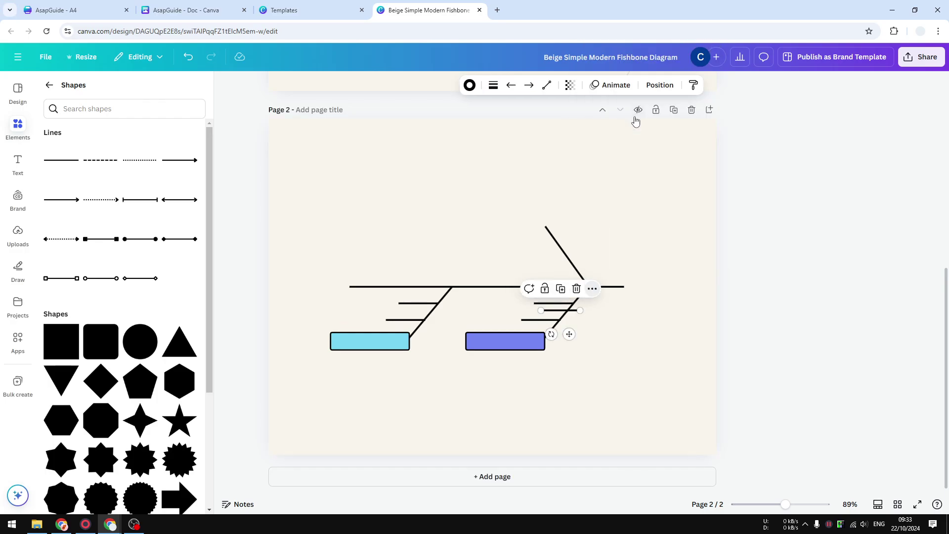
drag(569, 334, 561, 283)
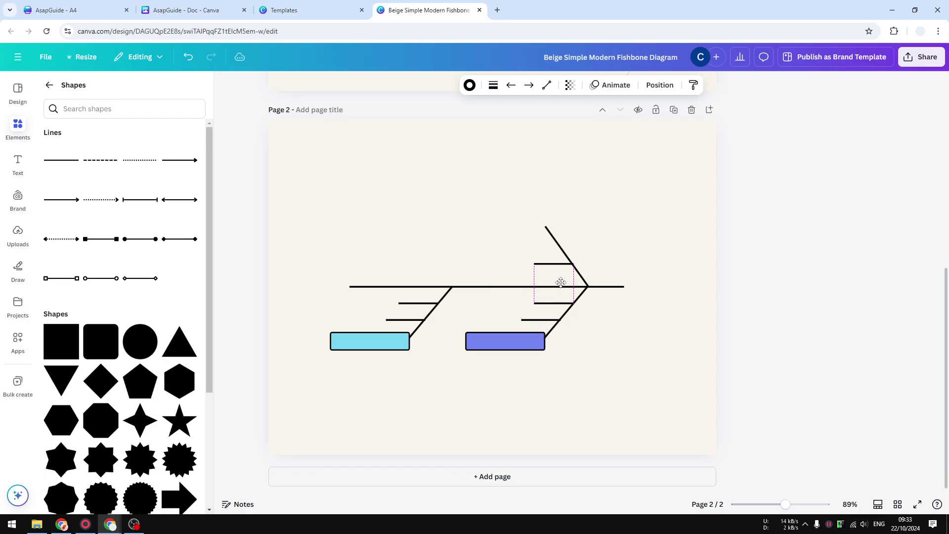
click(563, 286)
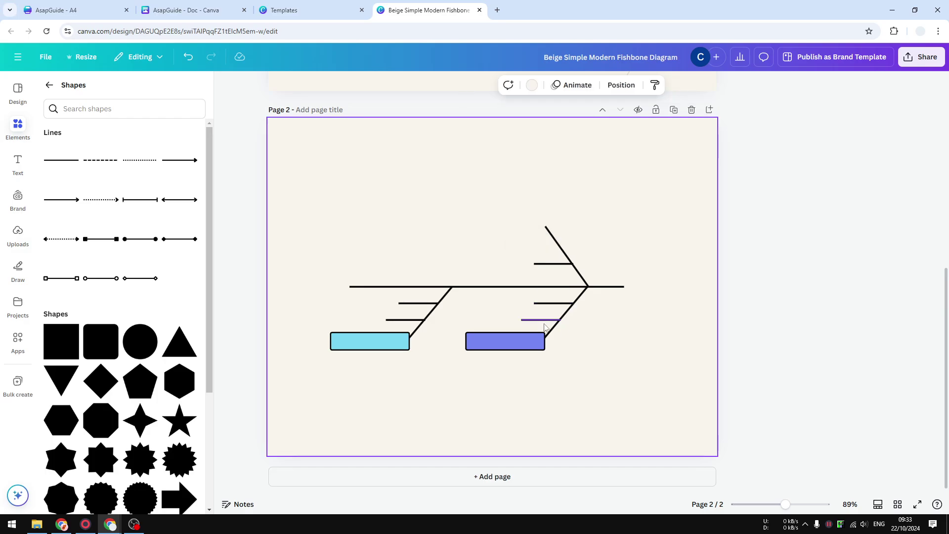
click(546, 321)
right_click(546, 326)
click(621, 322)
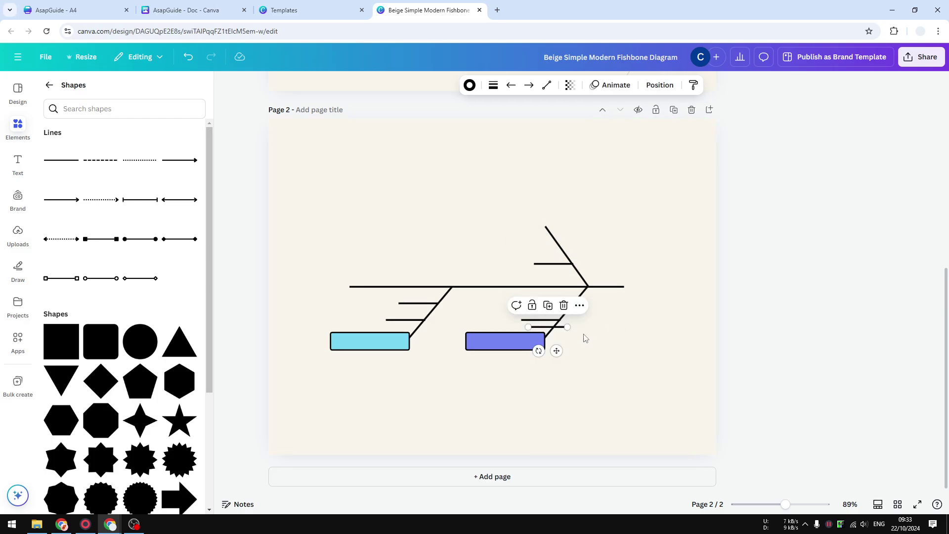
drag(545, 327, 550, 264)
click(563, 222)
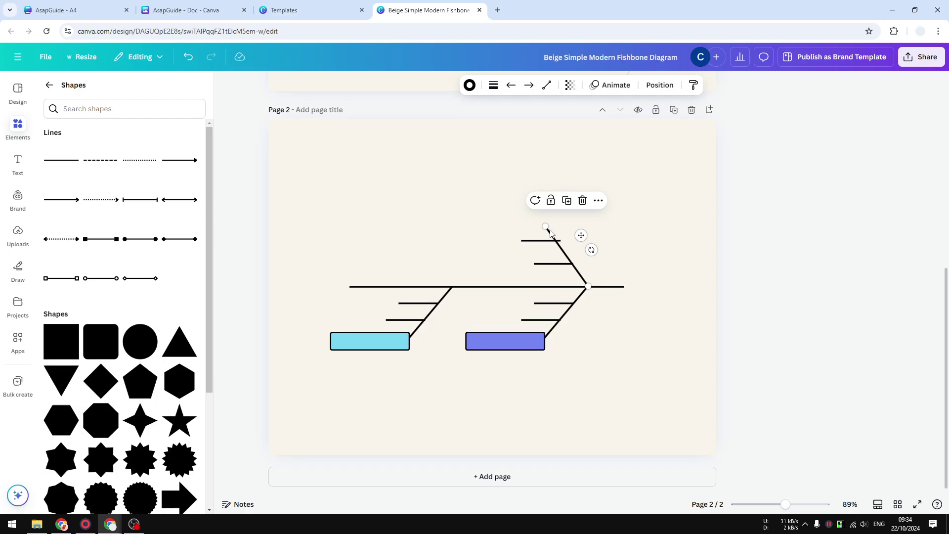
drag(546, 227, 553, 218)
Duplicate the blue label rectangle and place the copy atop the upper right bone.
click(627, 380)
click(503, 341)
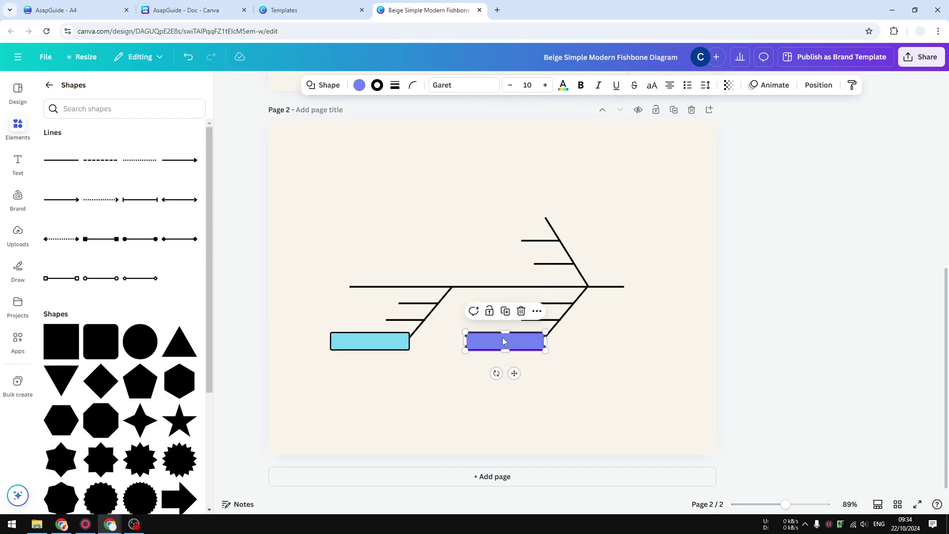
right_click(504, 342)
click(547, 295)
drag(519, 348, 519, 221)
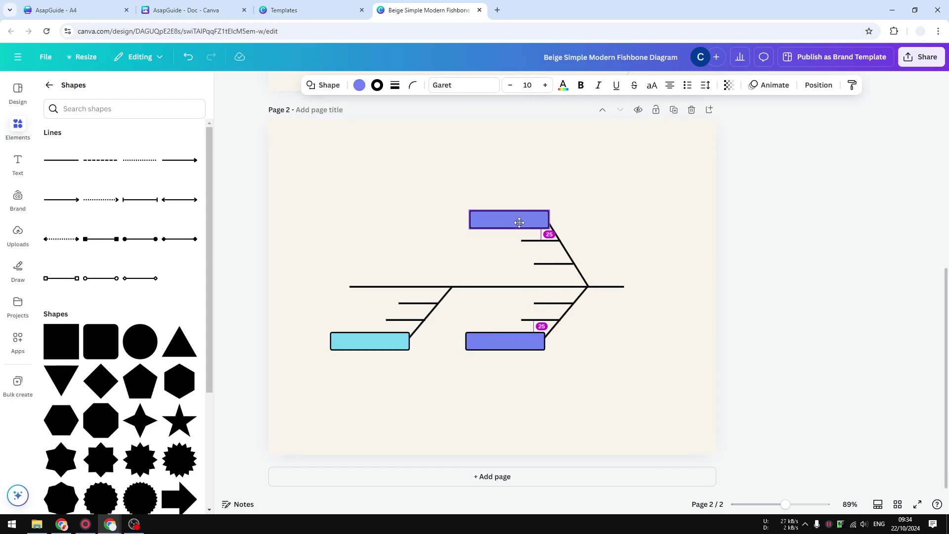
Fill the upper-right label rectangle pink.
click(615, 364)
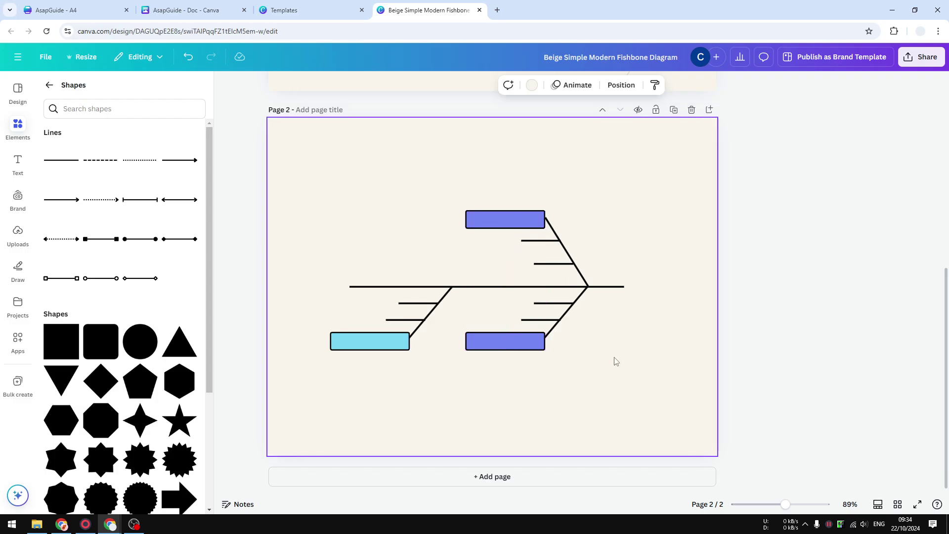
click(541, 214)
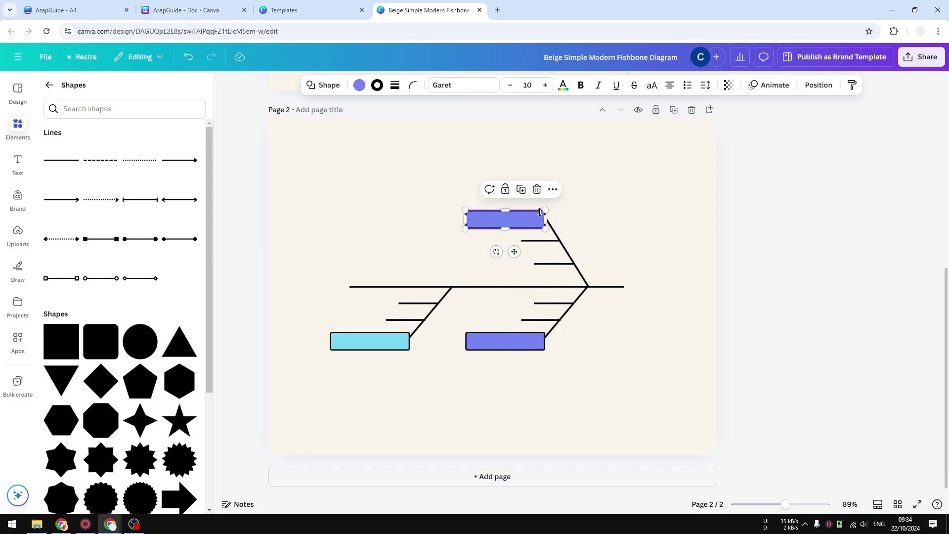
click(770, 270)
click(506, 218)
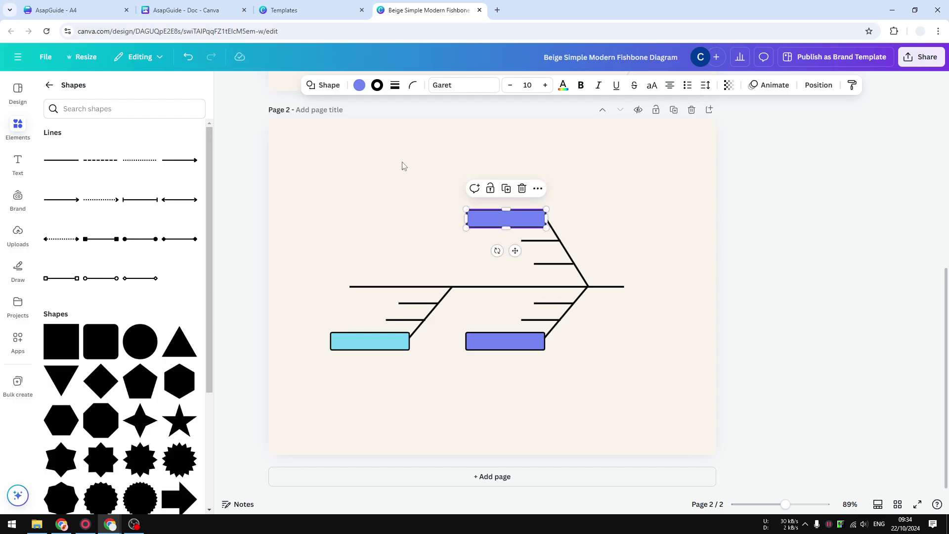
click(359, 85)
click(134, 190)
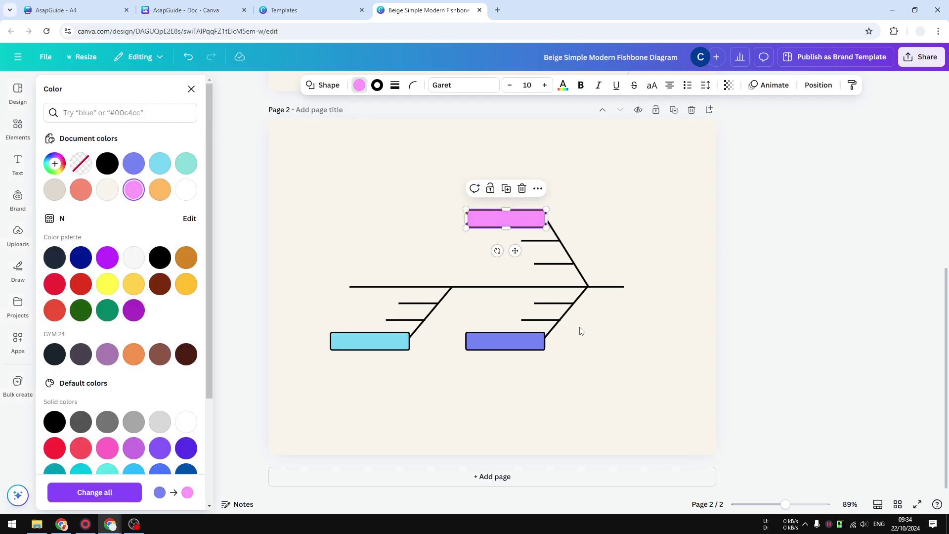
click(608, 275)
Duplicate the pink-labelled upper bone with its ribs and move the copy upper-left.
drag(608, 274, 442, 190)
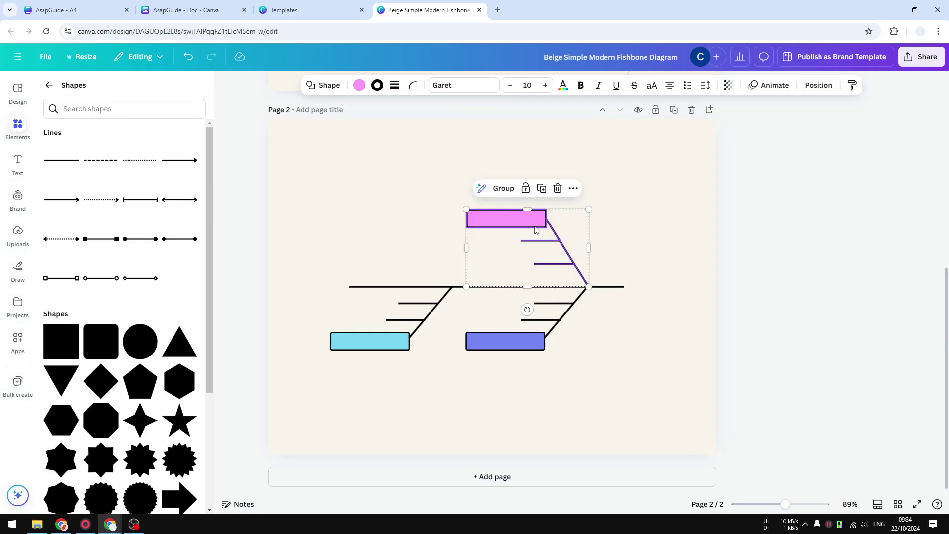
click(572, 188)
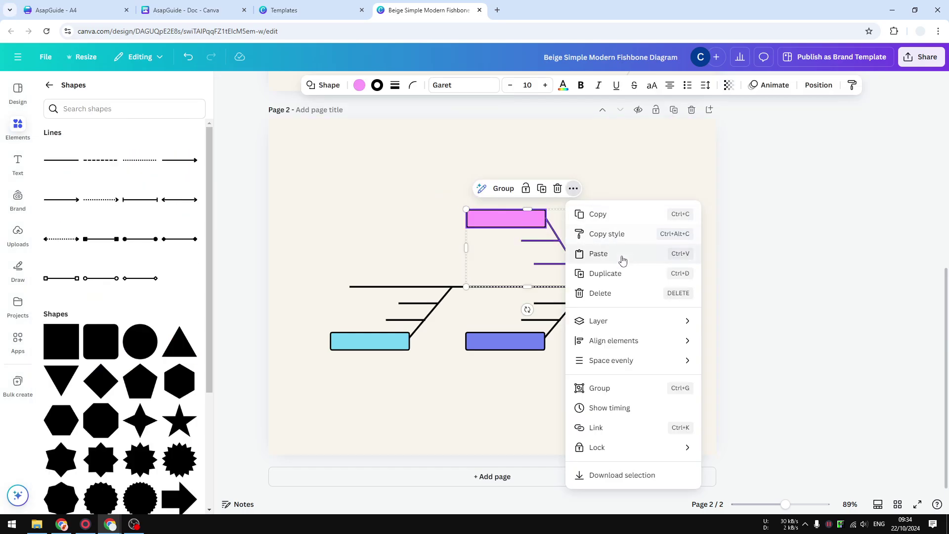
click(616, 256)
drag(539, 231, 403, 223)
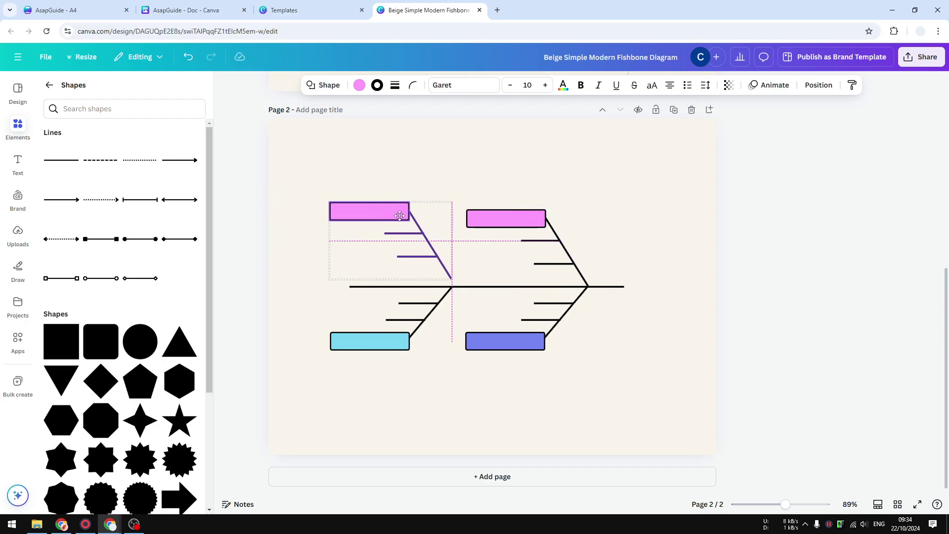
Fill the copied upper-left label rectangle salmon.
click(430, 178)
click(369, 219)
click(359, 85)
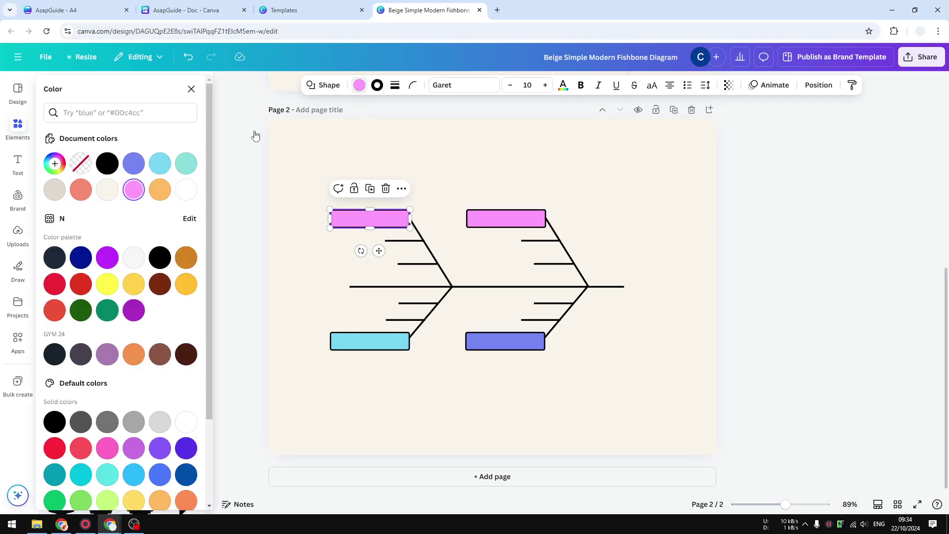
click(80, 190)
click(651, 301)
scroll(651, 301, up, 5)
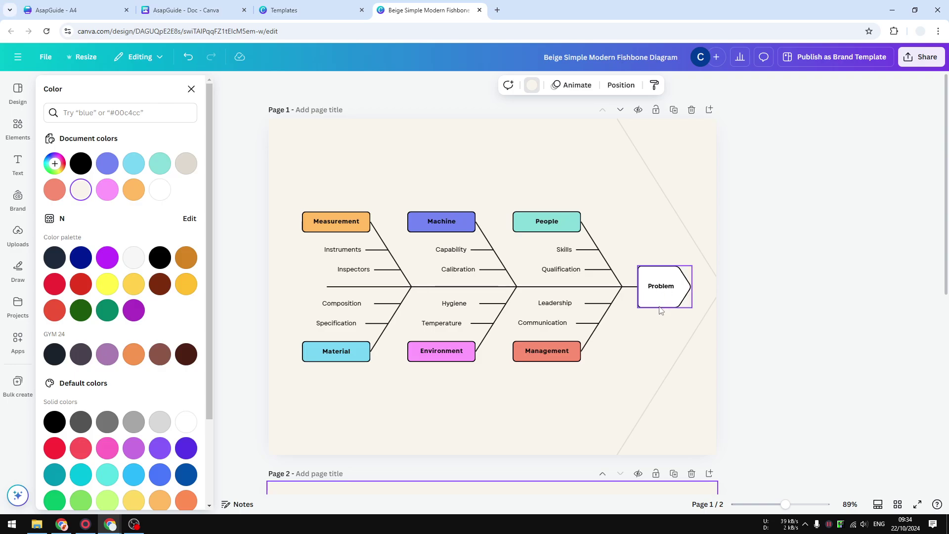
scroll(658, 302, down, 5)
scroll(593, 356, down, 3)
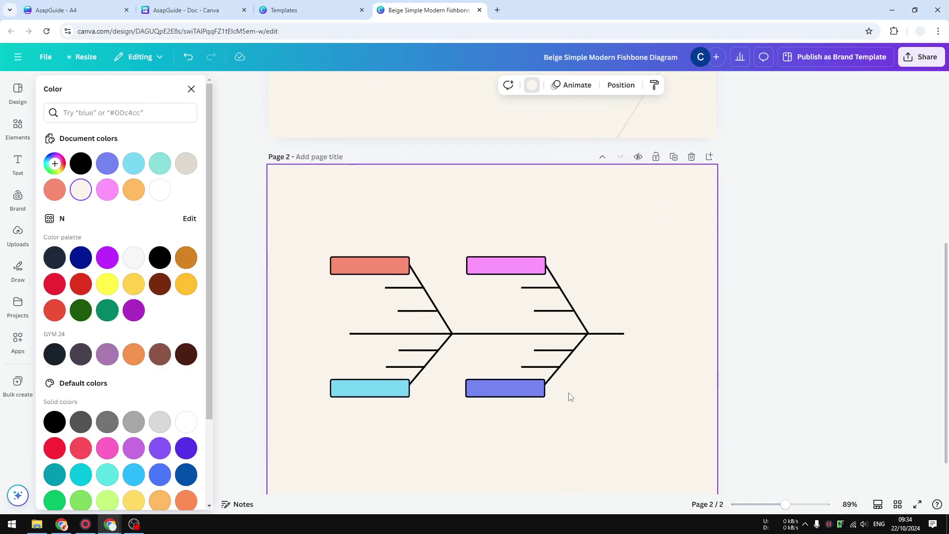
scroll(635, 273, up, 4)
scroll(636, 289, down, 3)
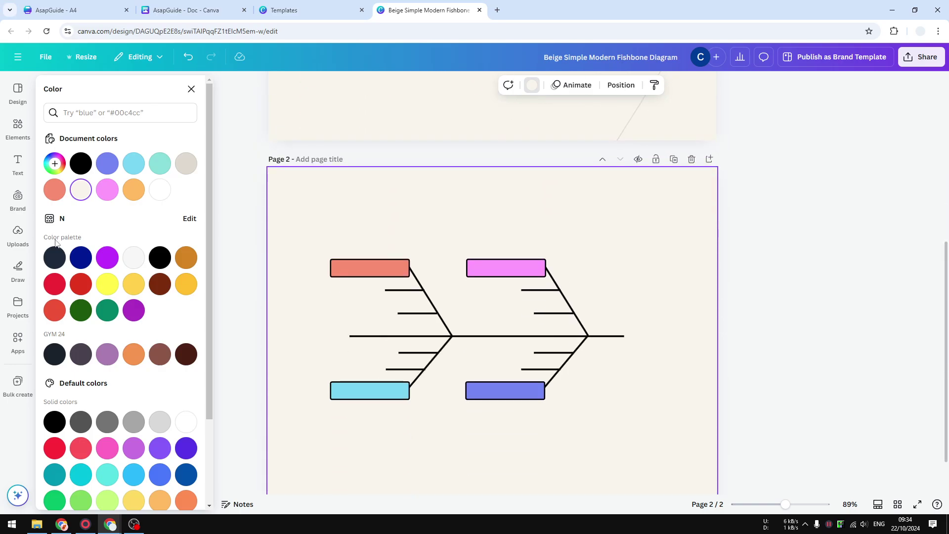
Bring up the full list of shapes in the Elements panel.
click(18, 130)
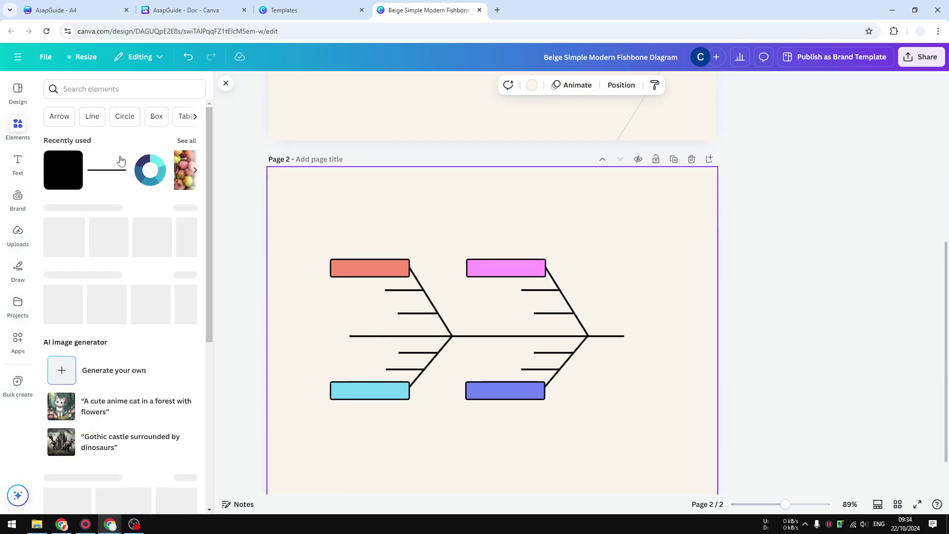
click(185, 209)
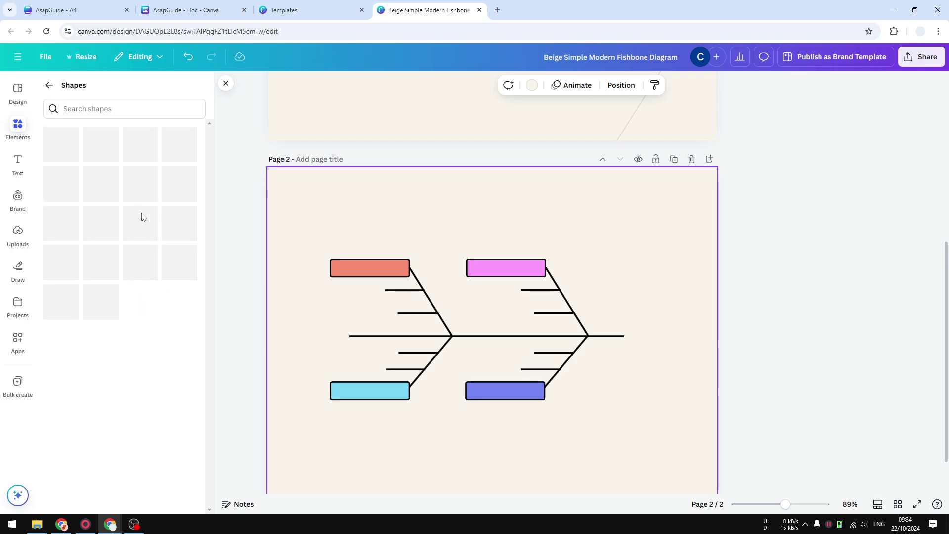
scroll(151, 327, down, 3)
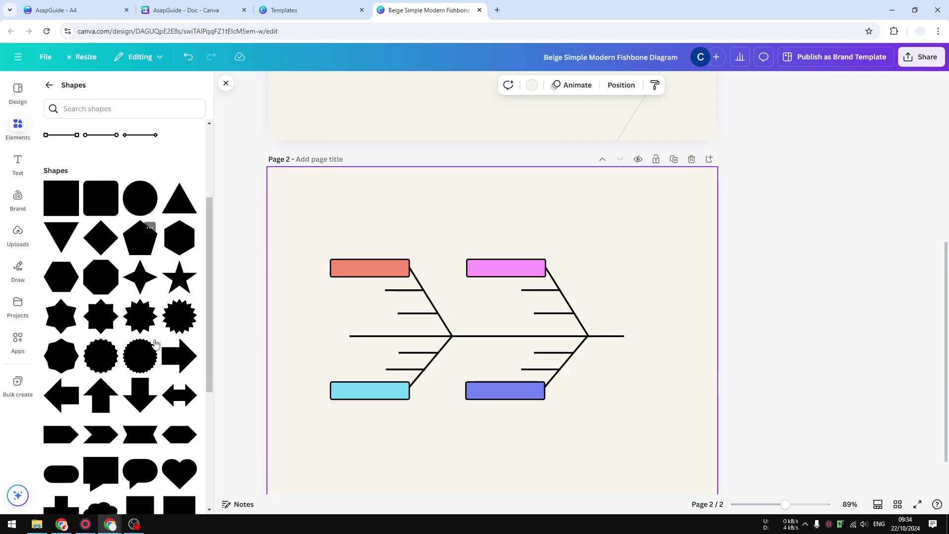
scroll(151, 341, down, 3)
scroll(152, 346, down, 2)
scroll(152, 357, down, 1)
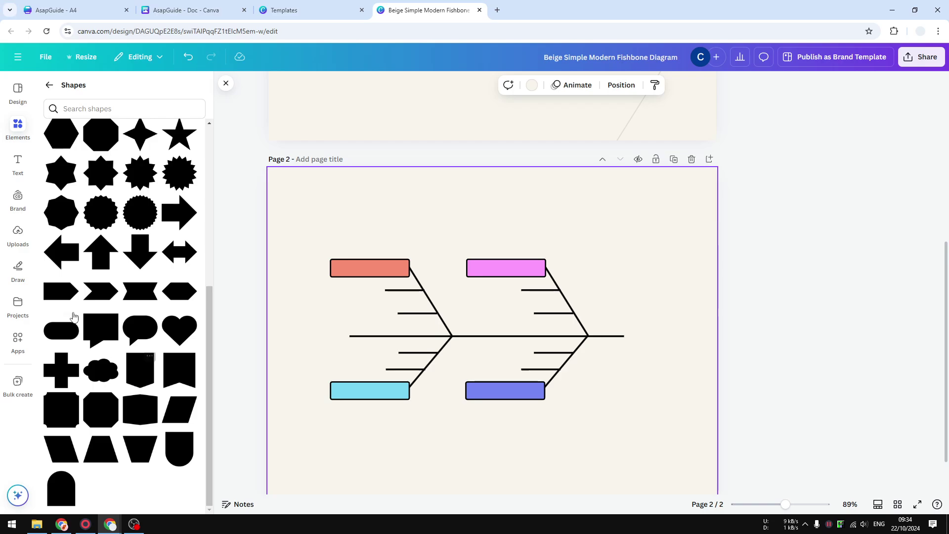
Cap the spine's right end with a black arrow-tag shape with corner rounding 10.
click(59, 292)
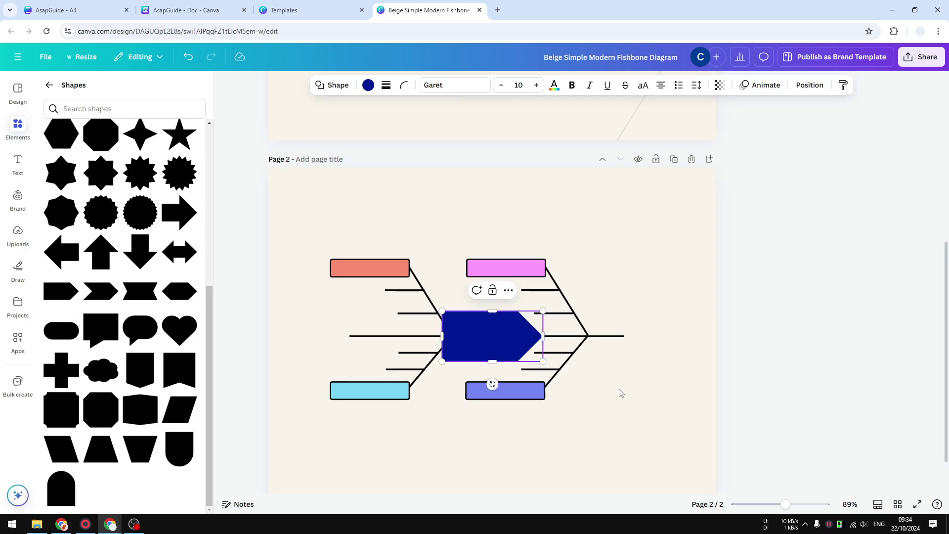
mouse_move(489, 340)
mouse_down()
mouse_move(656, 338)
mouse_move(686, 356)
mouse_move(643, 331)
mouse_move(671, 356)
mouse_up()
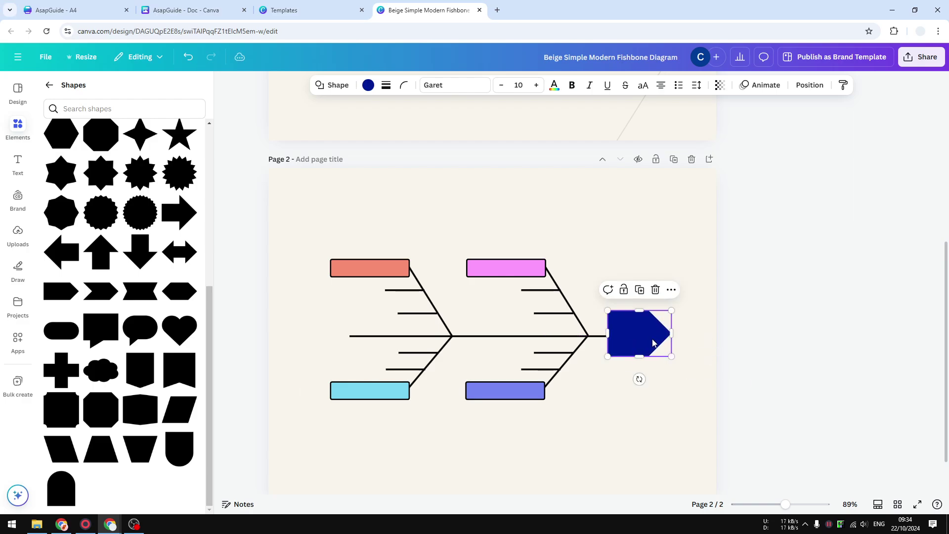
click(368, 85)
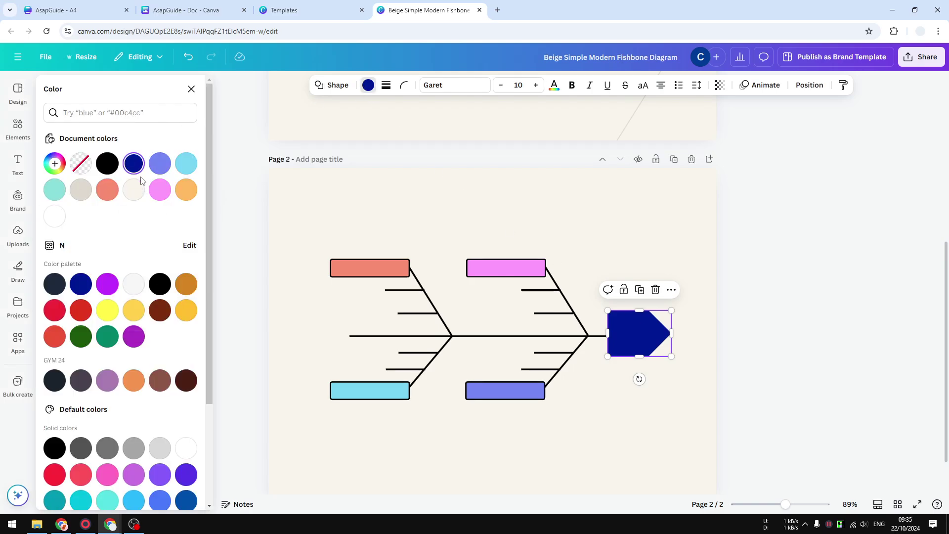
click(107, 164)
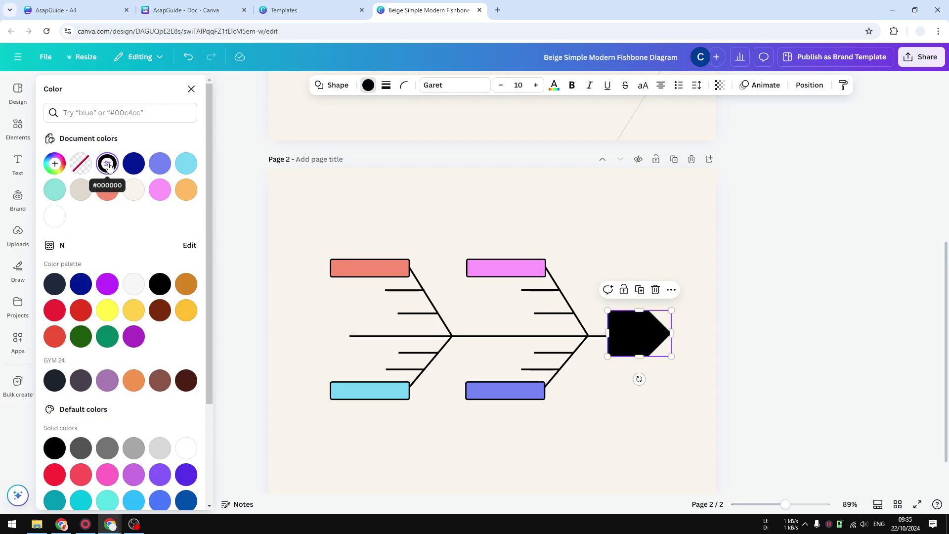
click(403, 85)
drag(353, 126, 362, 131)
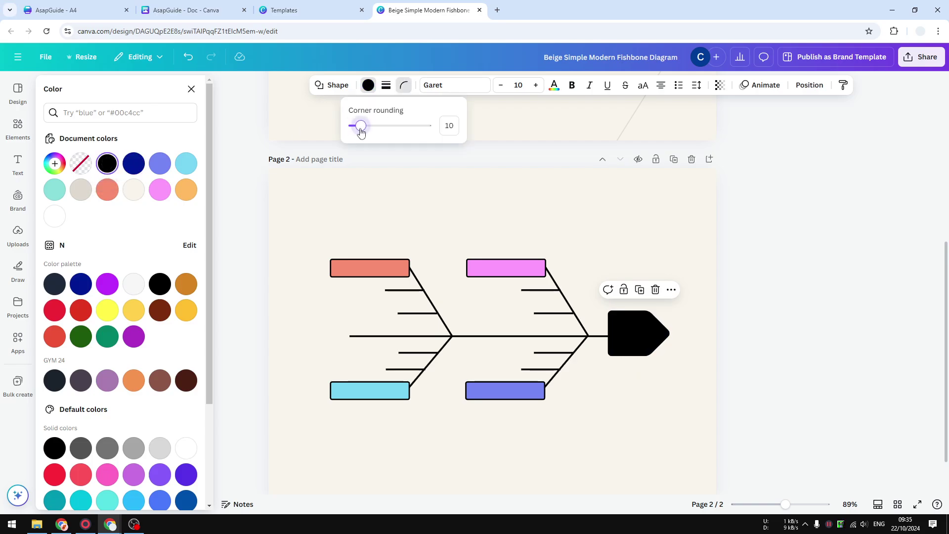
click(592, 229)
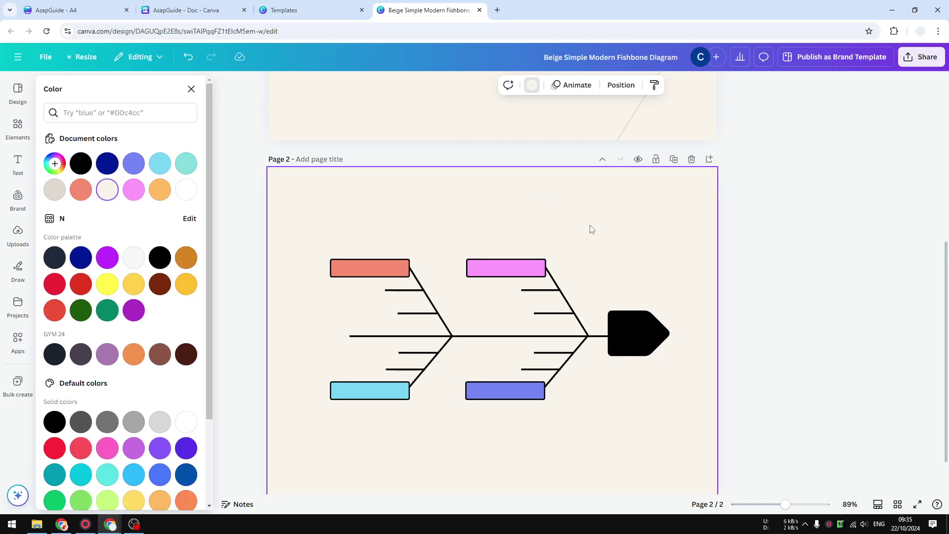
Add a 'Body' text box and place it next to the upper-left top rib.
click(18, 162)
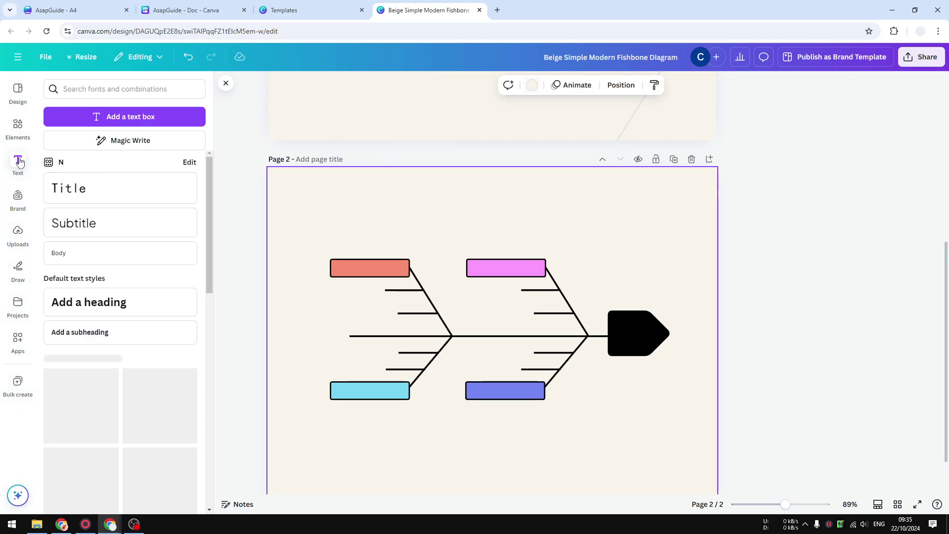
click(101, 253)
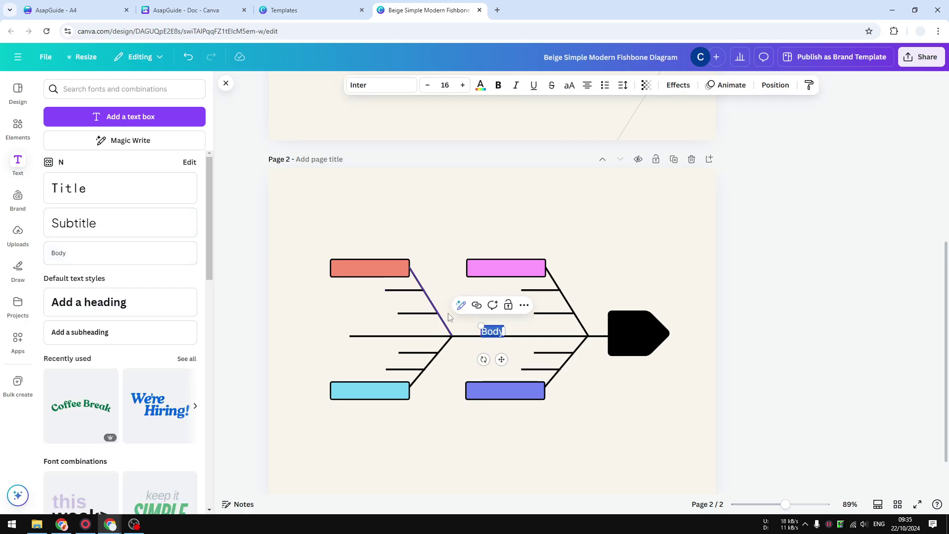
drag(502, 359, 377, 313)
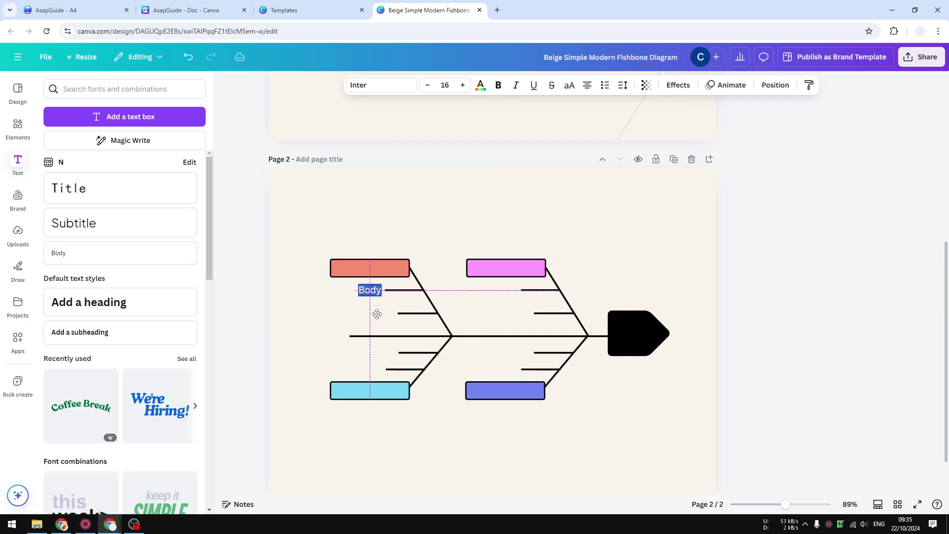
click(421, 245)
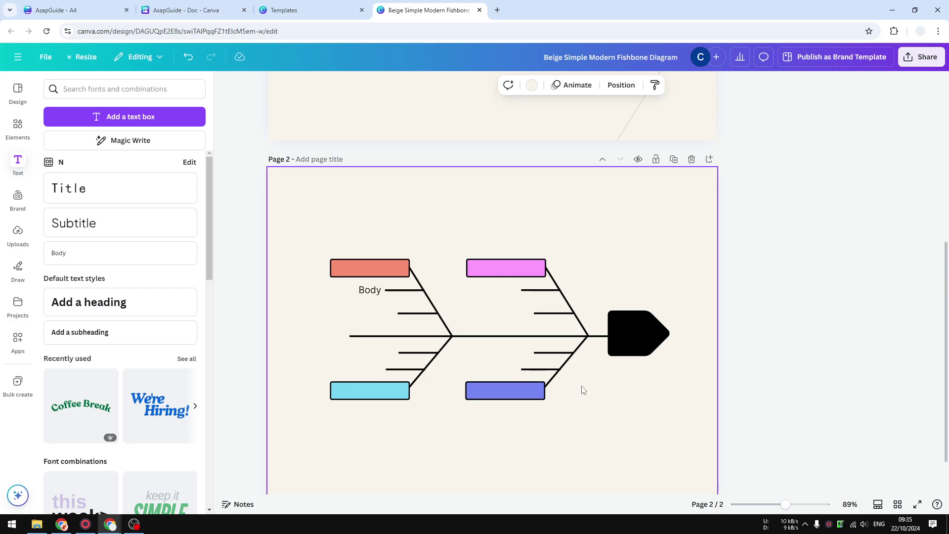
scroll(582, 390, down, 1)
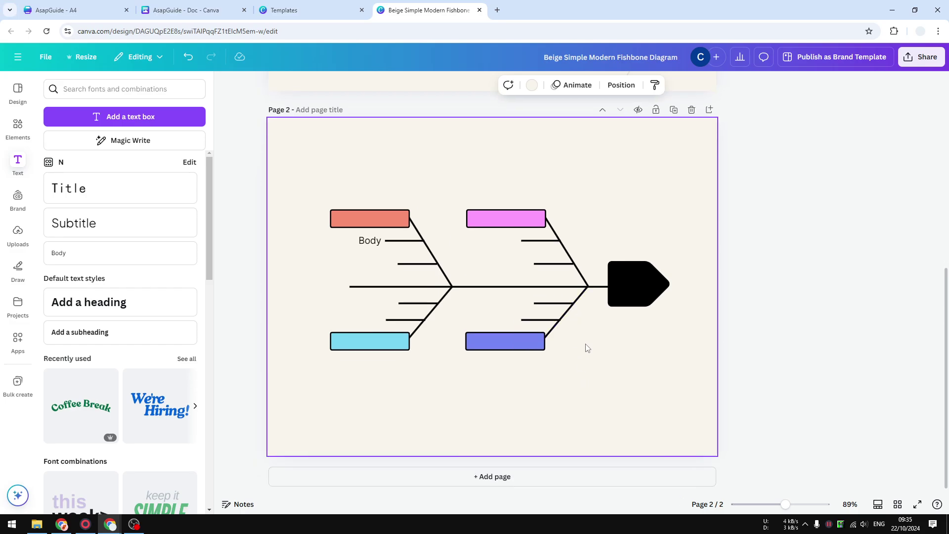